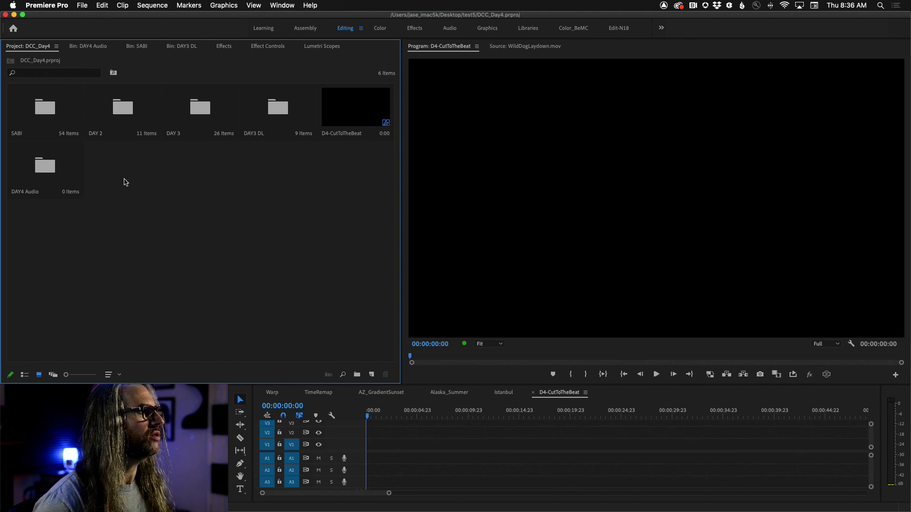
Step: Import the four WAV music files from the 4 Thursday, Apr30 folder into the DAY4 Audio bin and open that bin
right_click(125, 181)
left_click(69, 245)
left_click(45, 171)
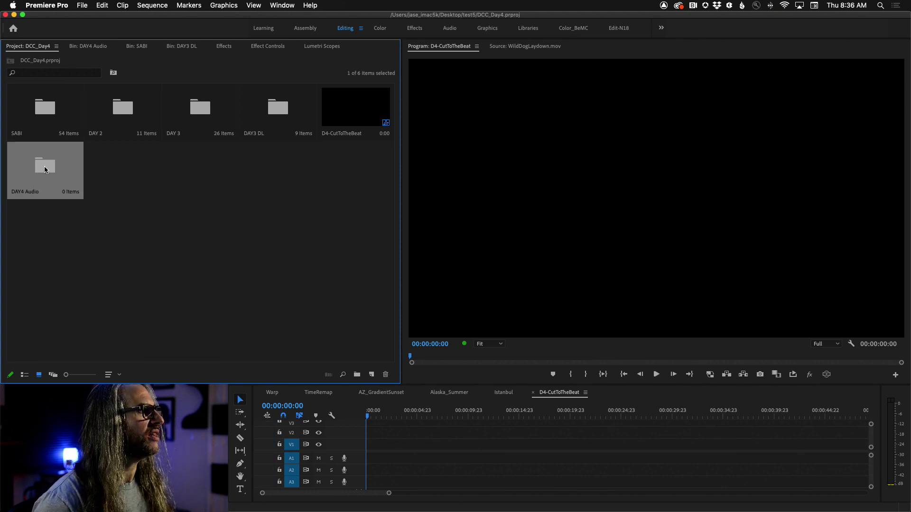
right_click(45, 168)
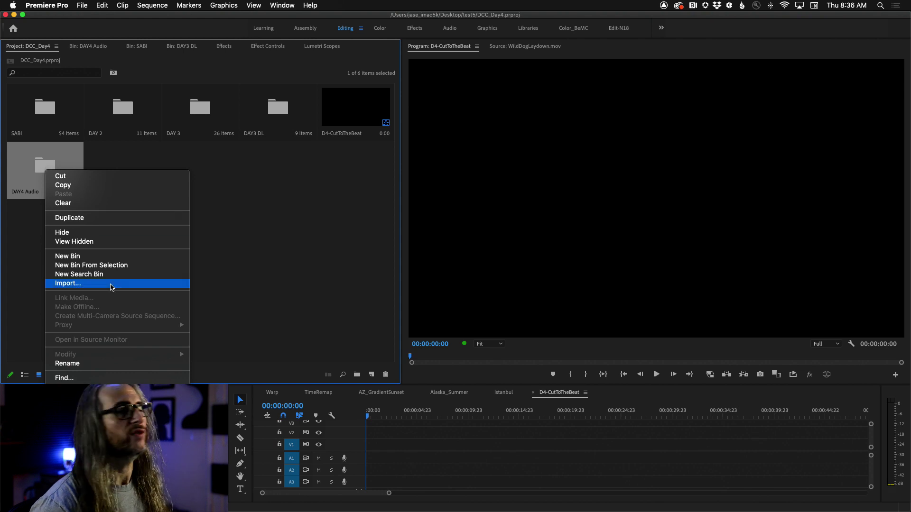
left_click(112, 287)
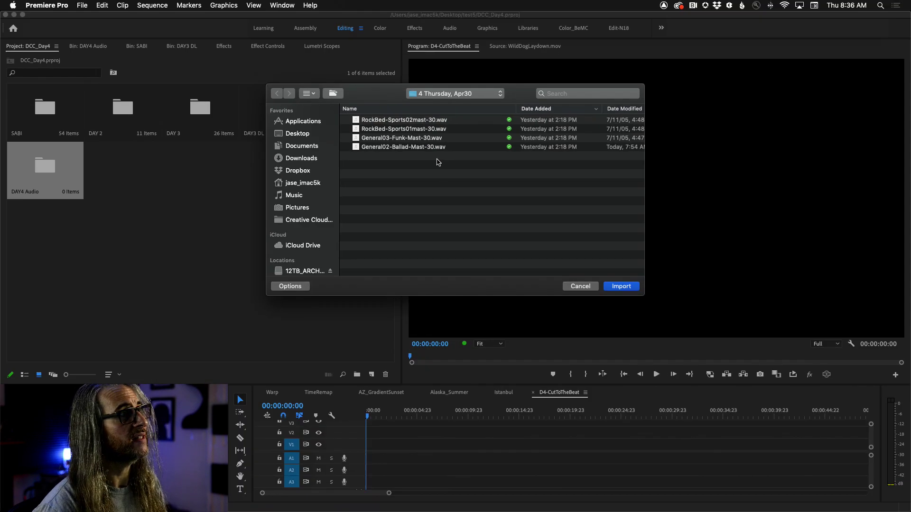
left_click_drag(493, 152, 448, 55)
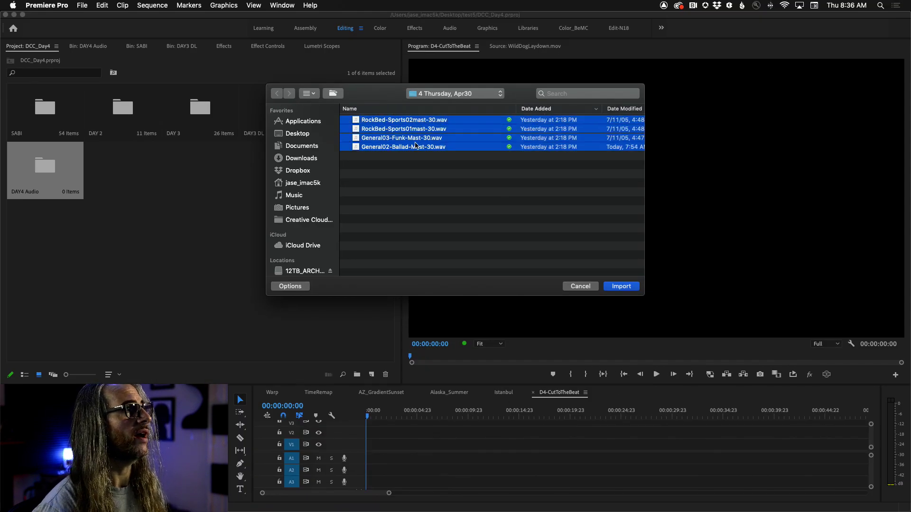
left_click(621, 287)
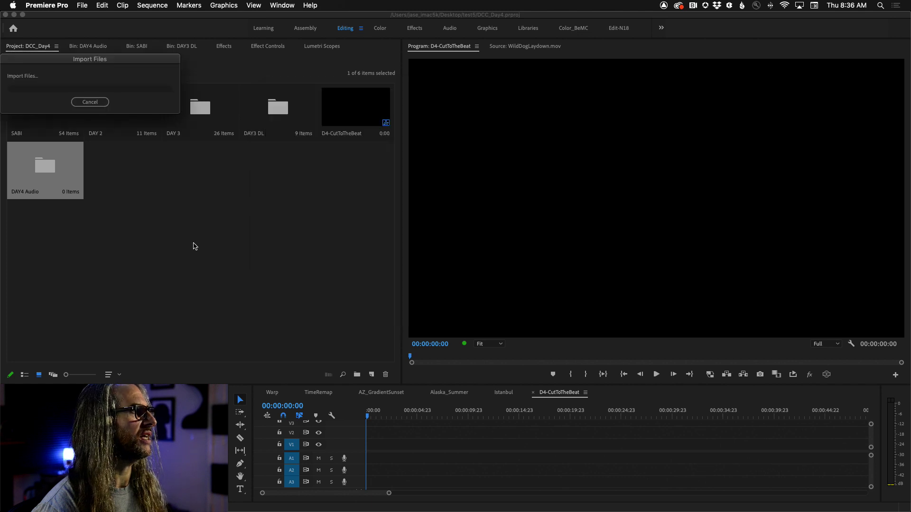
double_click(47, 172)
left_click(175, 196)
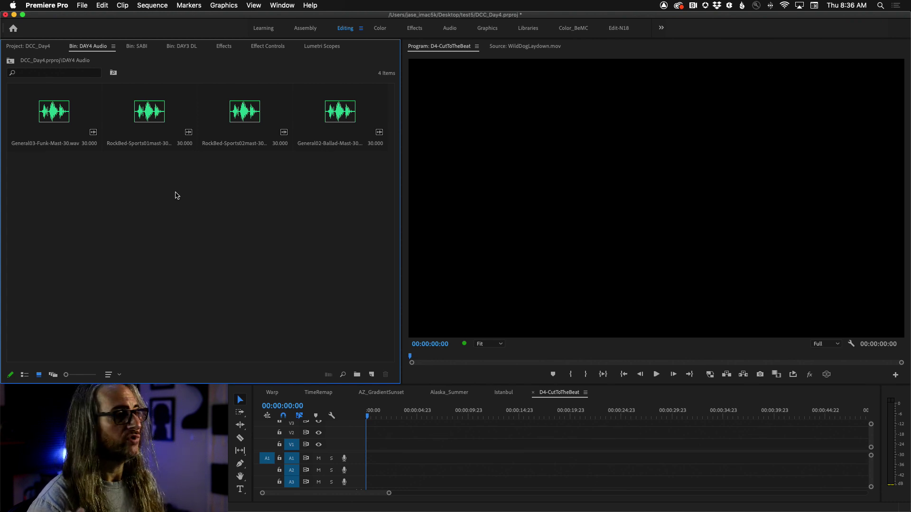
key("F2")
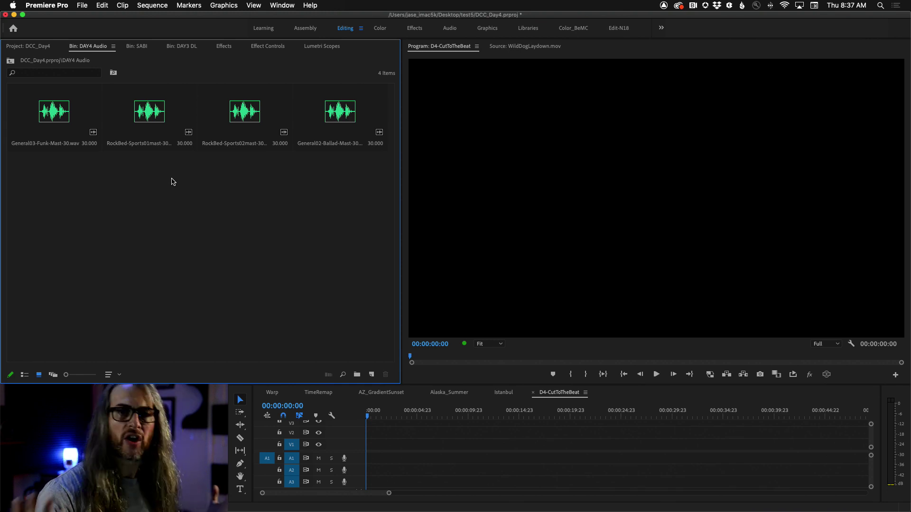
Step: Open General03-Funk-Mast-30.wav in the source monitor and play its opening seconds
double_click(60, 114)
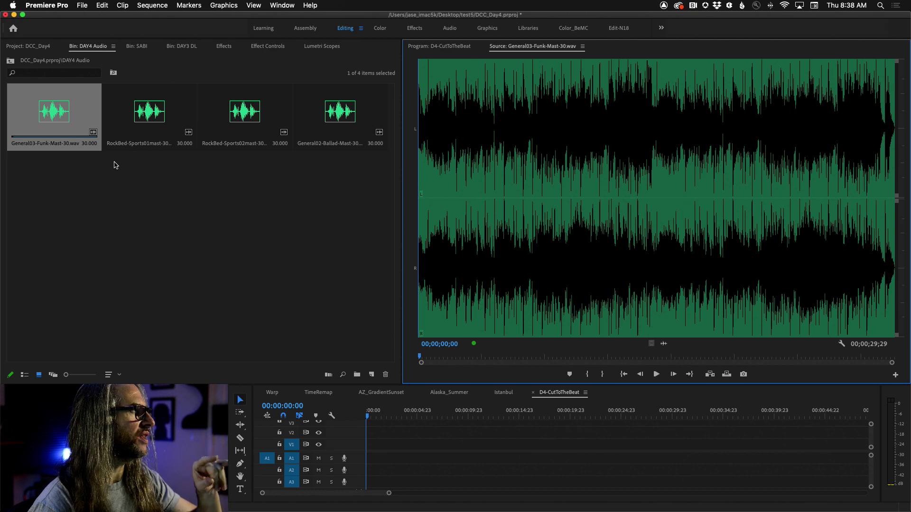
left_click(656, 375)
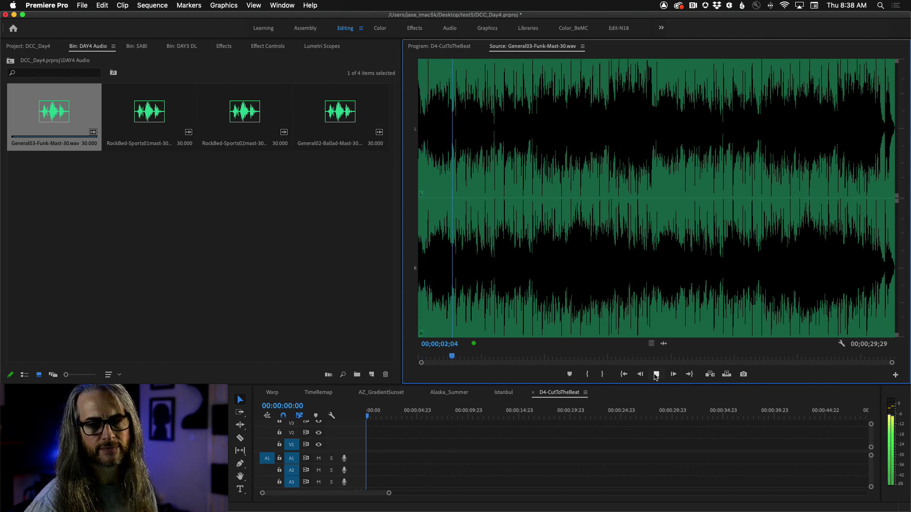
key("space")
Step: Set both the default audio input and default output in the audio hardware preferences to Focusrite Thunderbolt
left_click(47, 6)
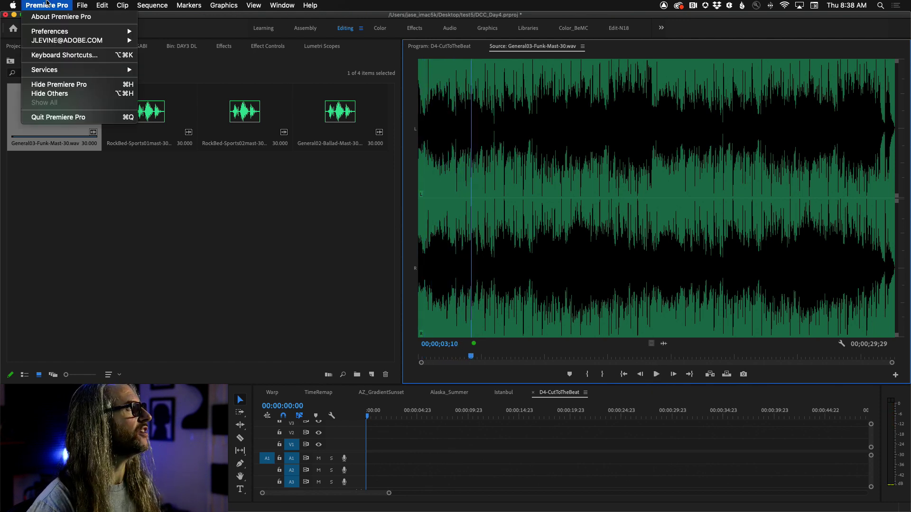
mouse_move(53, 31)
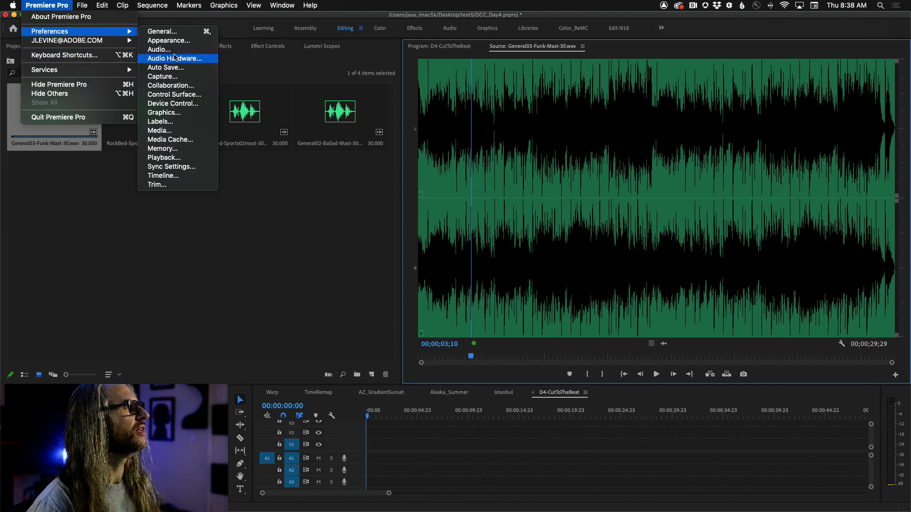
left_click(306, 167)
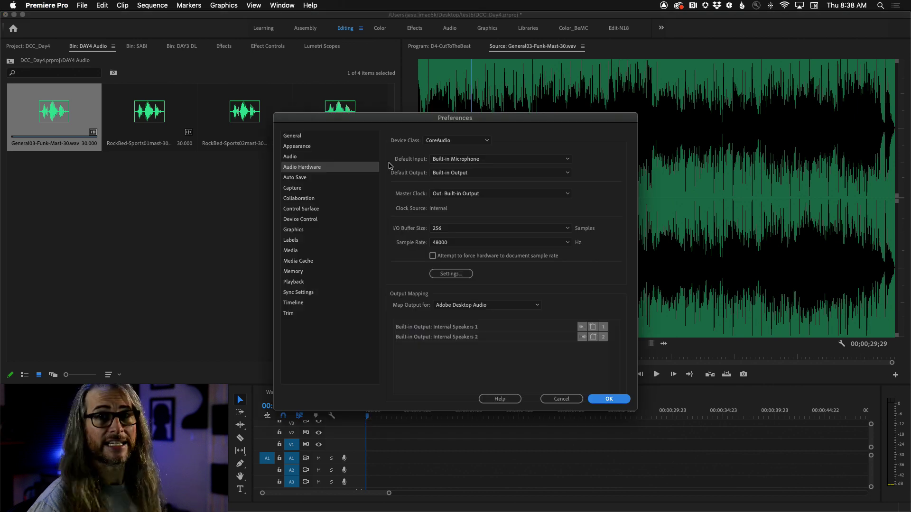
left_click(478, 160)
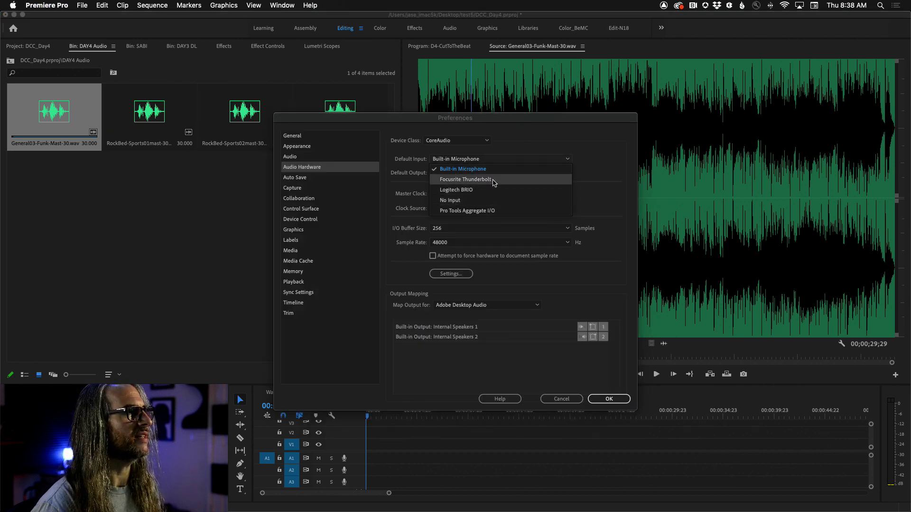
left_click(465, 179)
left_click(545, 284)
left_click(484, 174)
left_click(490, 207)
left_click(544, 285)
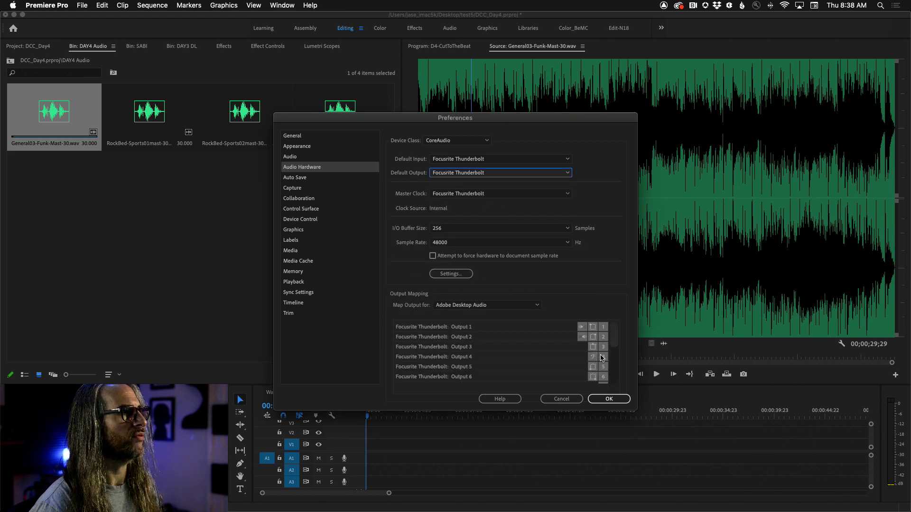
left_click(609, 399)
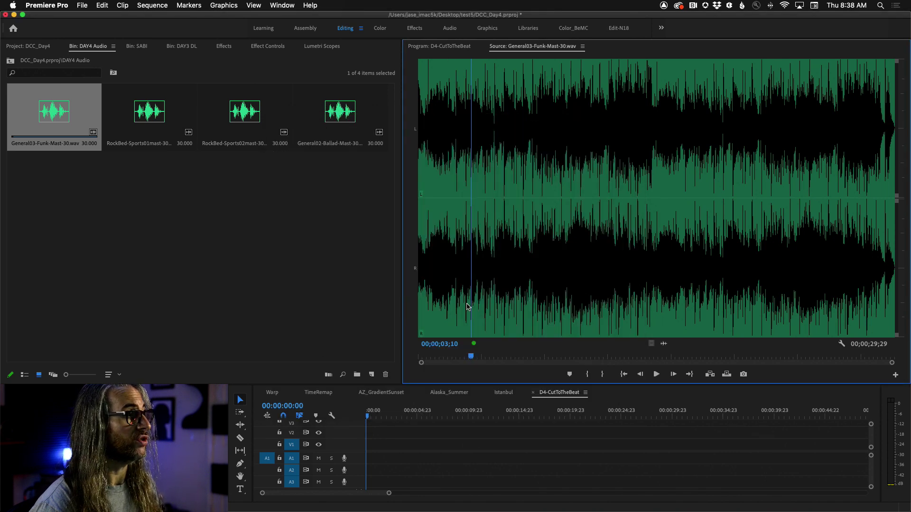
Step: Replay General03-Funk-Mast-30.wav from the beginning through about its first half
left_click_drag(471, 359, 346, 352)
key("space")
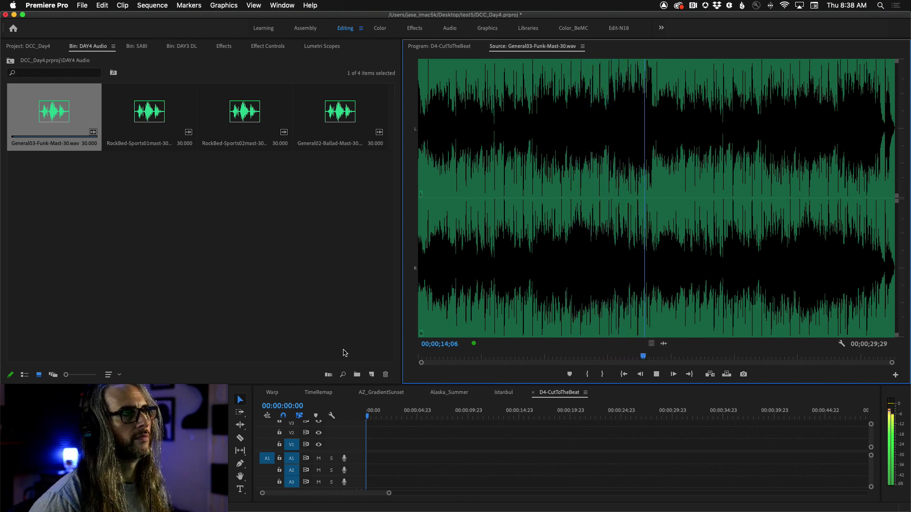
key("space")
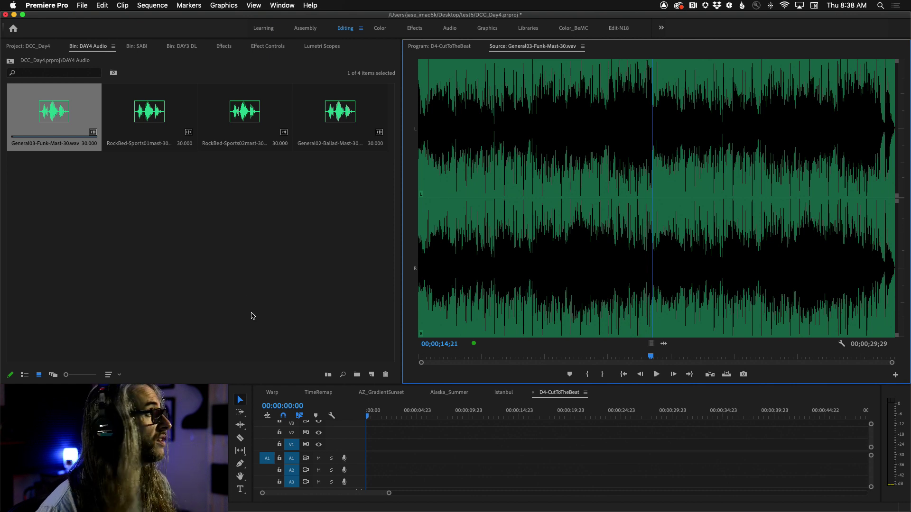
Step: Audition RockBed-Sports01mast-30.wav and RockBed-Sports02mast-30.wav one after the other in the source monitor
double_click(147, 113)
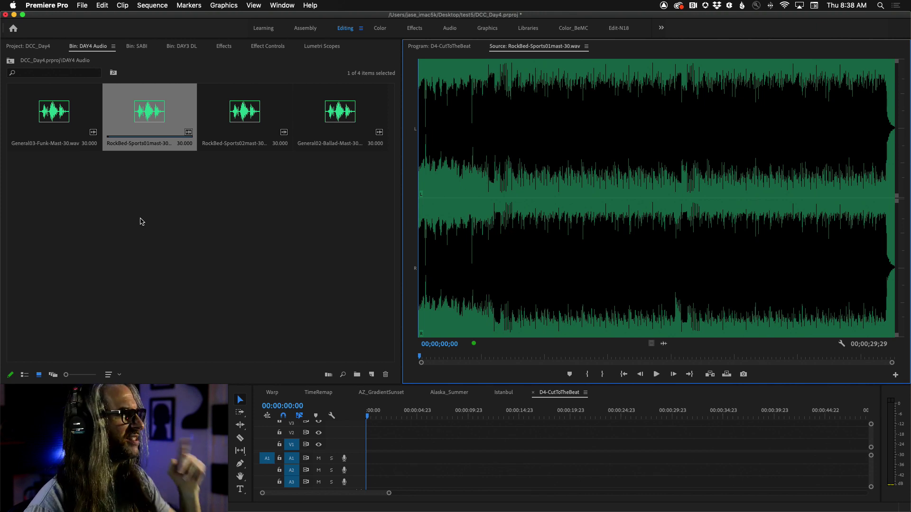
key("space")
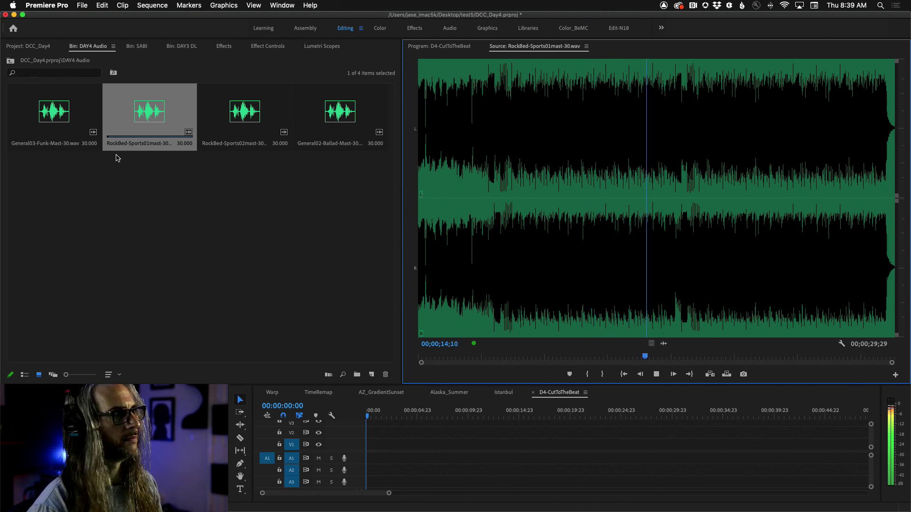
key("space")
double_click(246, 108)
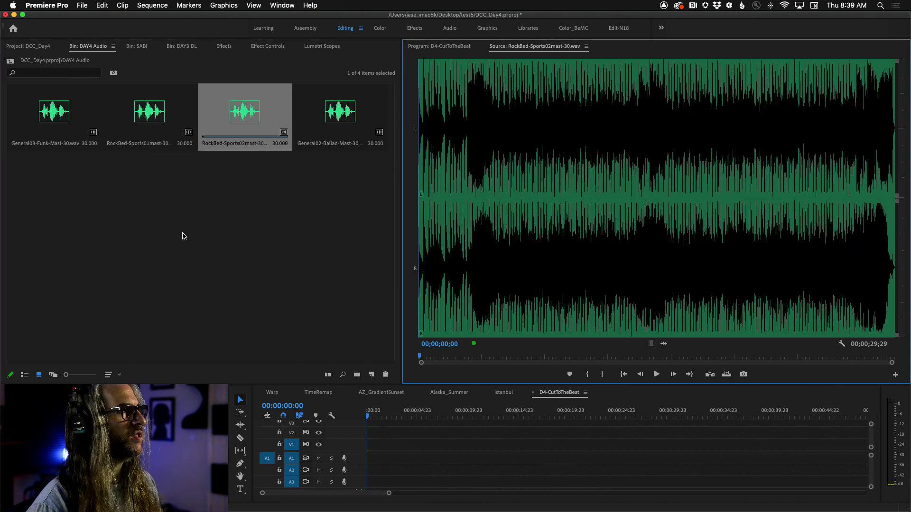
key("space")
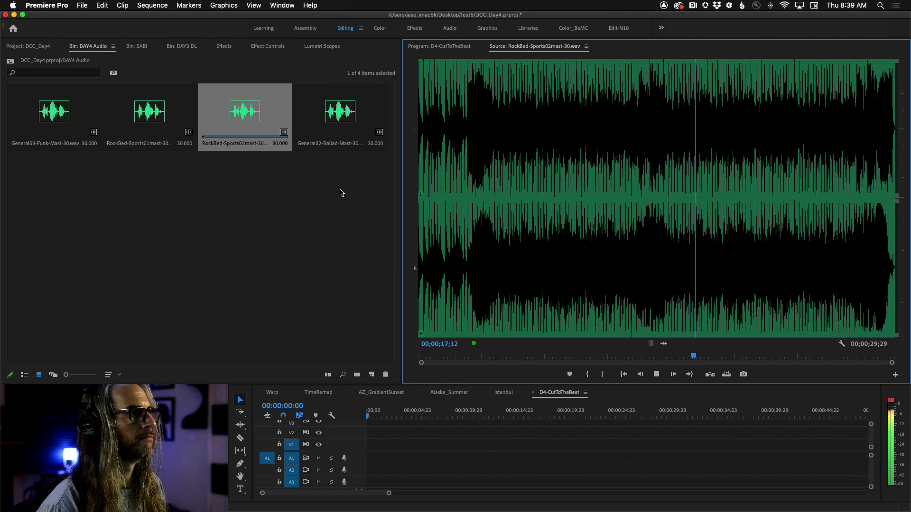
key("space")
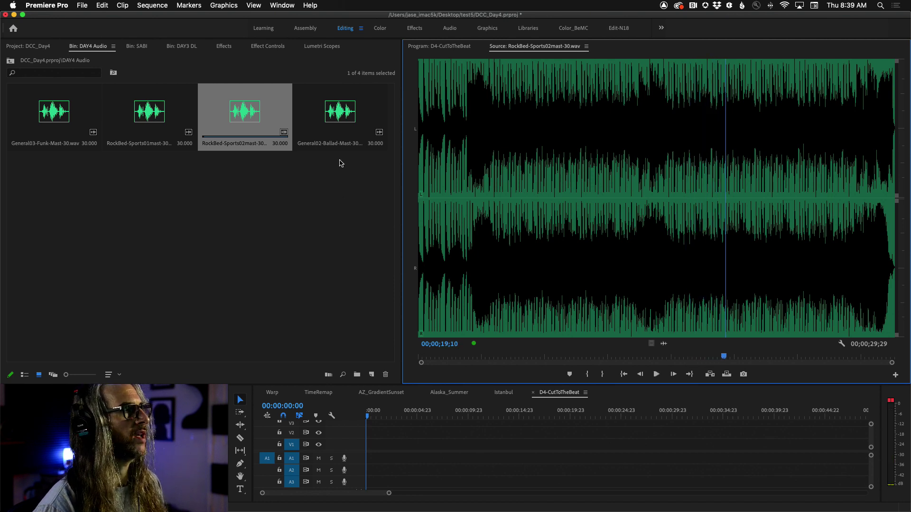
Step: Open General02-Ballad-Mast-30.wav in the source monitor and listen to about its first 20 seconds
double_click(340, 119)
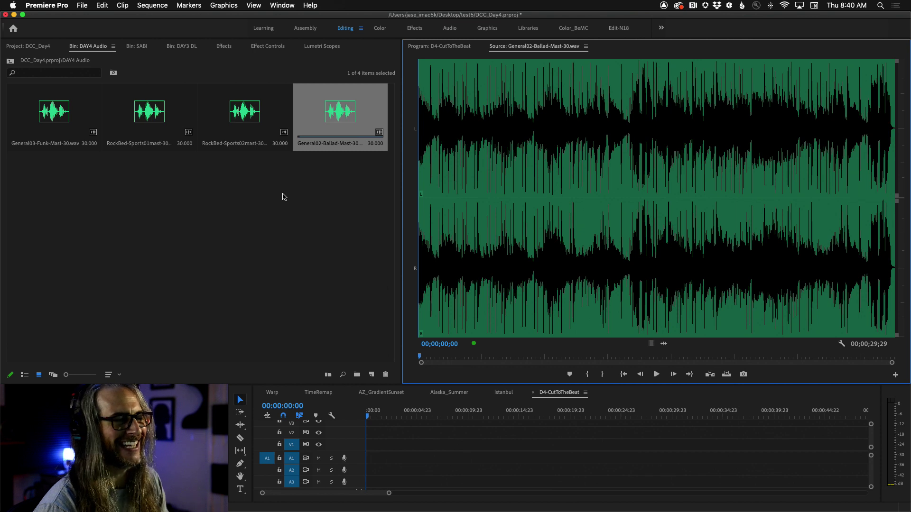
key("space")
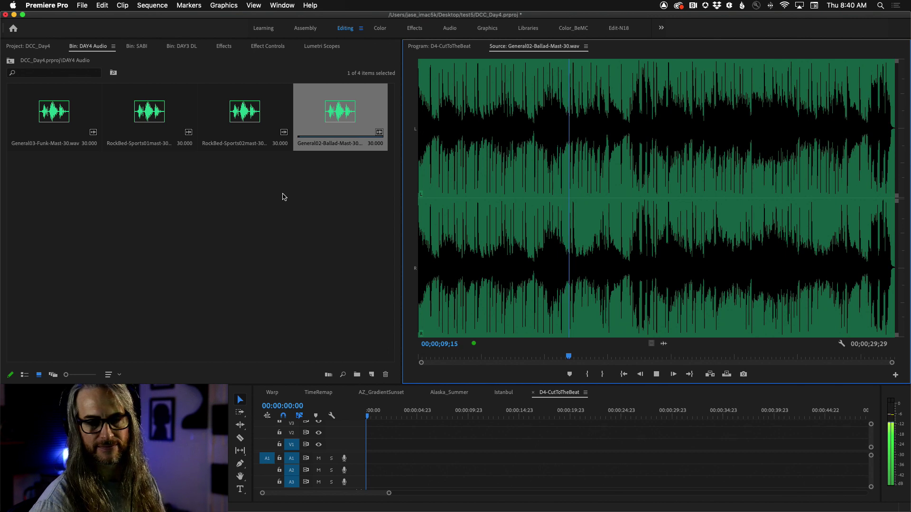
key("XF86MonBrightnessUp")
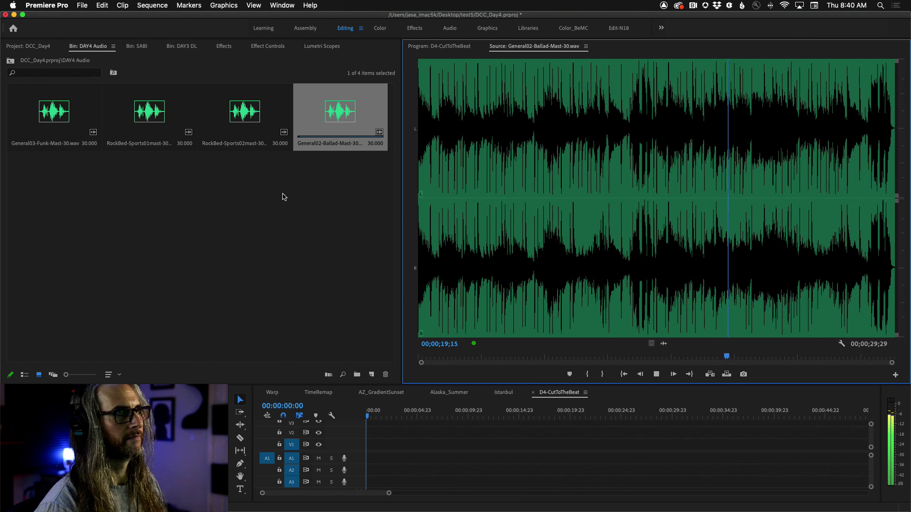
key("space")
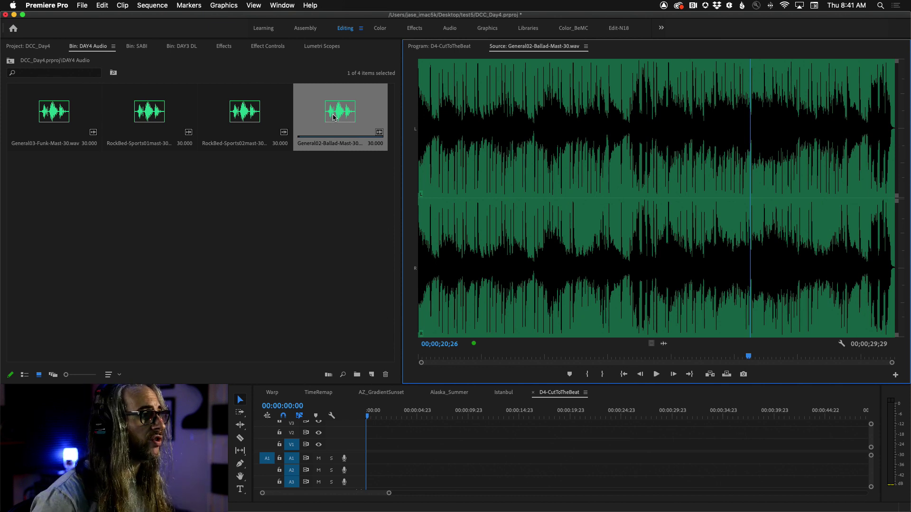
Step: Place General02-Ballad-Mast-30.wav on audio track A3 at the start of the D4-CutToTheBeat sequence
left_click_drag(334, 117, 355, 218)
left_click_drag(367, 398, 375, 483)
scroll(331, 475, "down", 3)
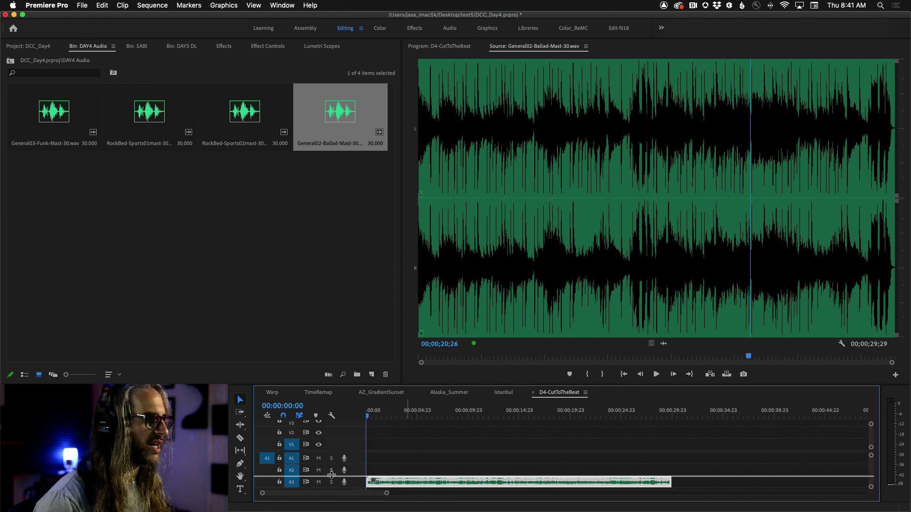
Step: Enlarge the timeline area and increase the height of audio track A3 to show the ballad's waveform larger
left_click_drag(326, 484, 326, 492)
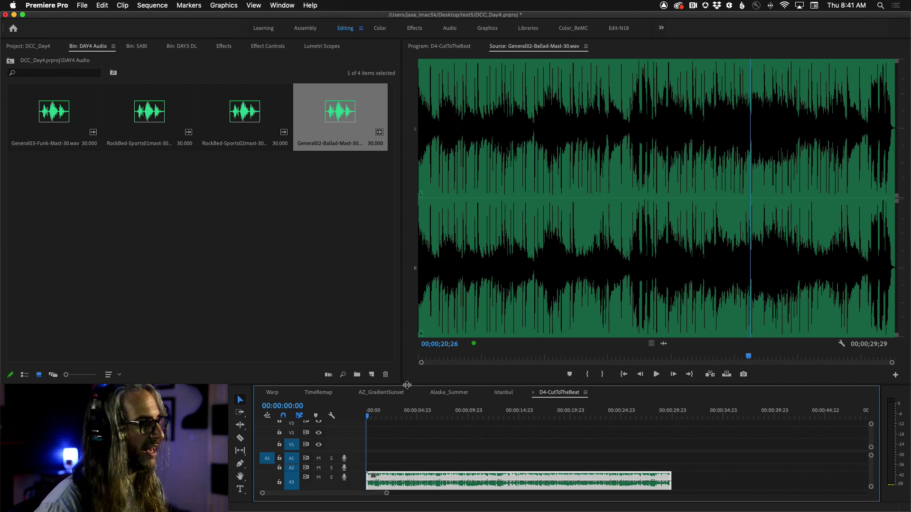
left_click_drag(407, 385, 407, 343)
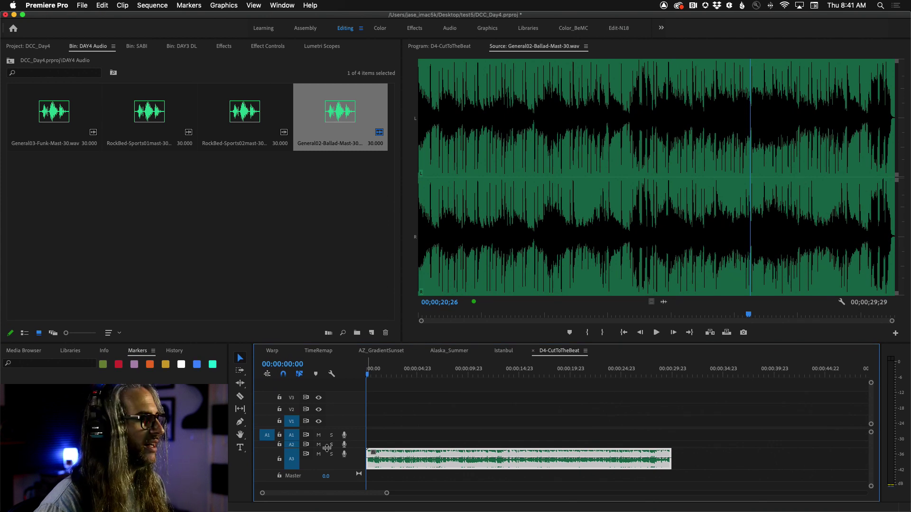
left_click_drag(352, 470, 352, 480)
Step: Change the label colour of the ballad clip on track A3 to Blue
right_click(385, 462)
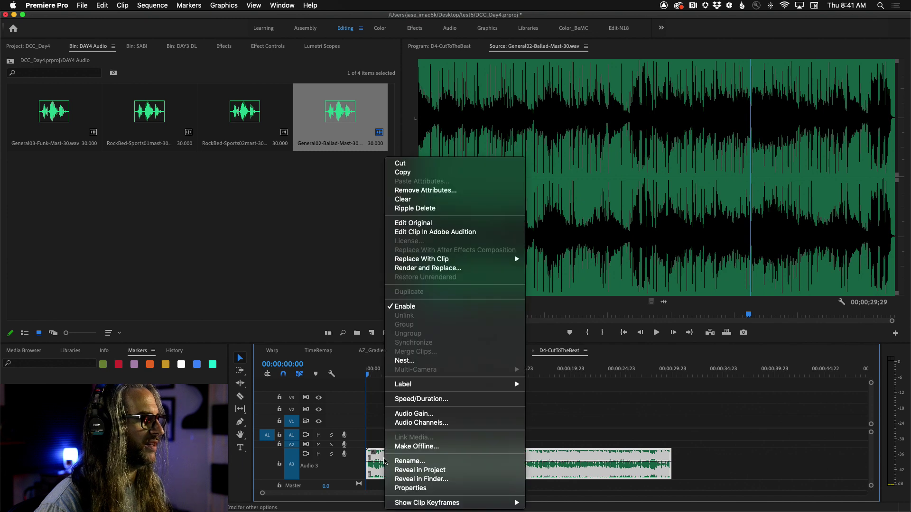
mouse_move(425, 385)
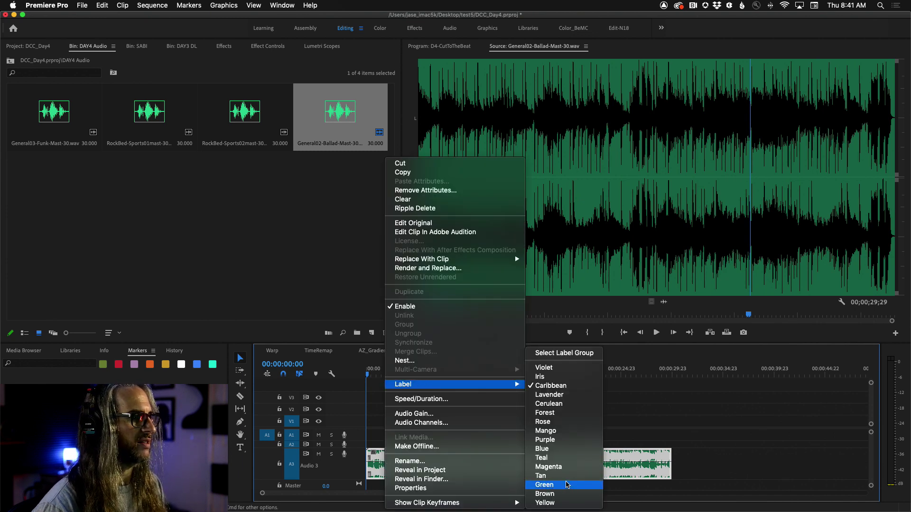
left_click(566, 448)
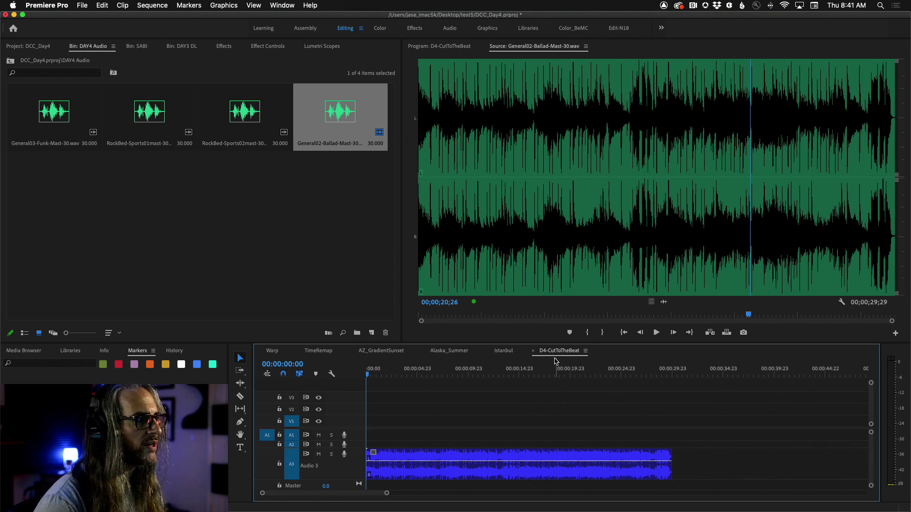
left_click(522, 457)
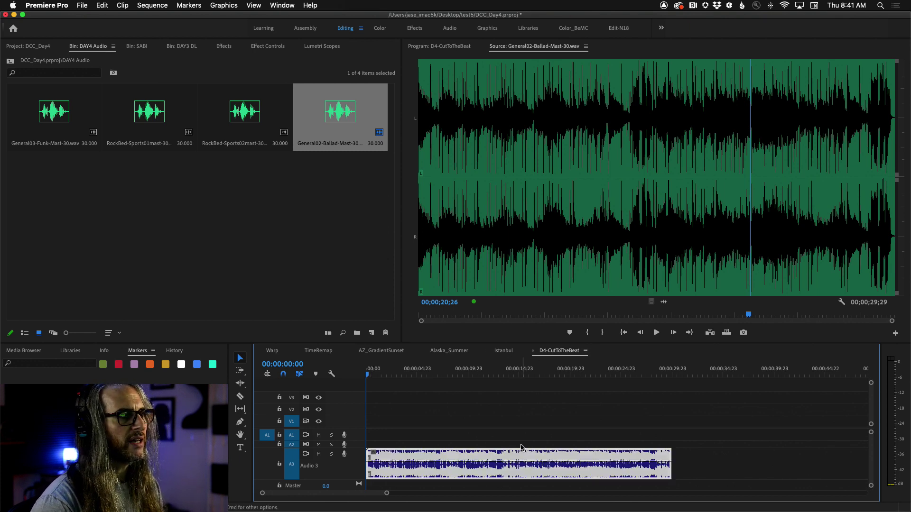
left_click(515, 434)
left_click(521, 464)
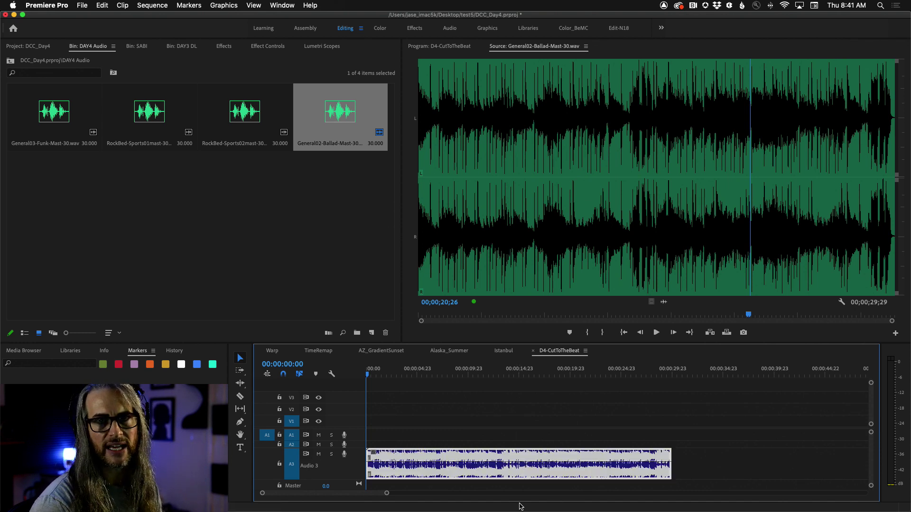
left_click(493, 437)
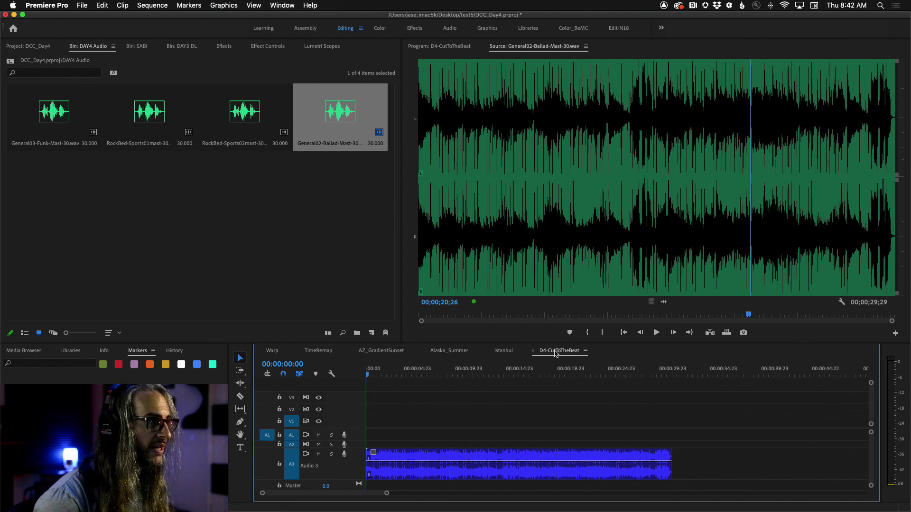
Step: Add a marker at the start of the D4-CutToTheBeat sequence and open the SABI bin
key("m")
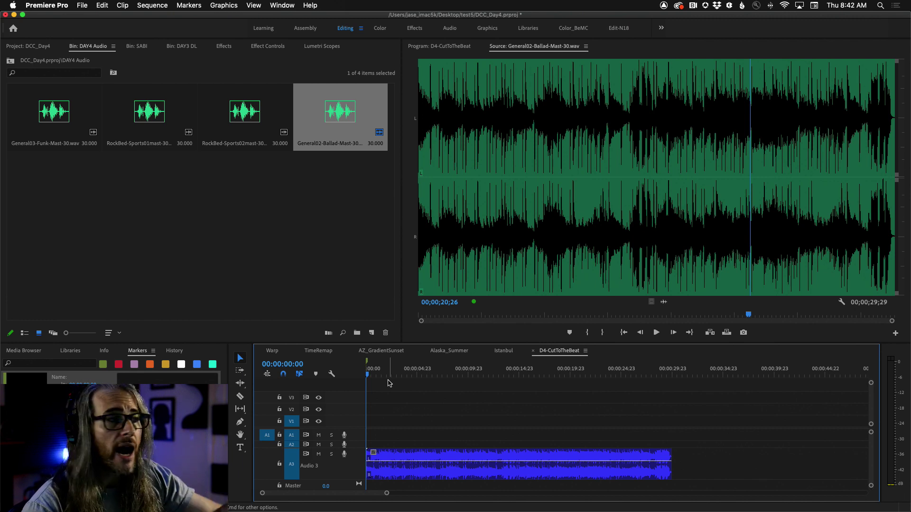
left_click(131, 48)
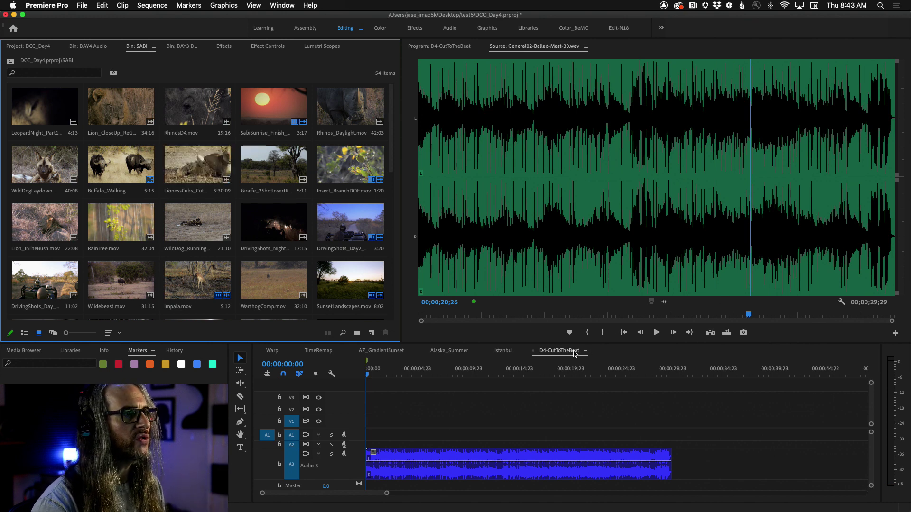
Step: Activate the D4-CutToTheBeat timeline and leave the ballad clip on track A3 deselected
left_click(550, 355)
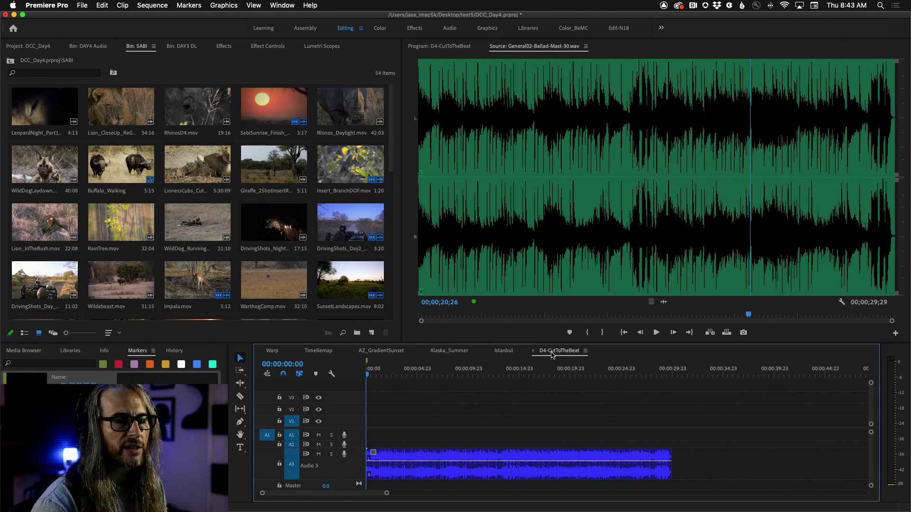
left_click(516, 457)
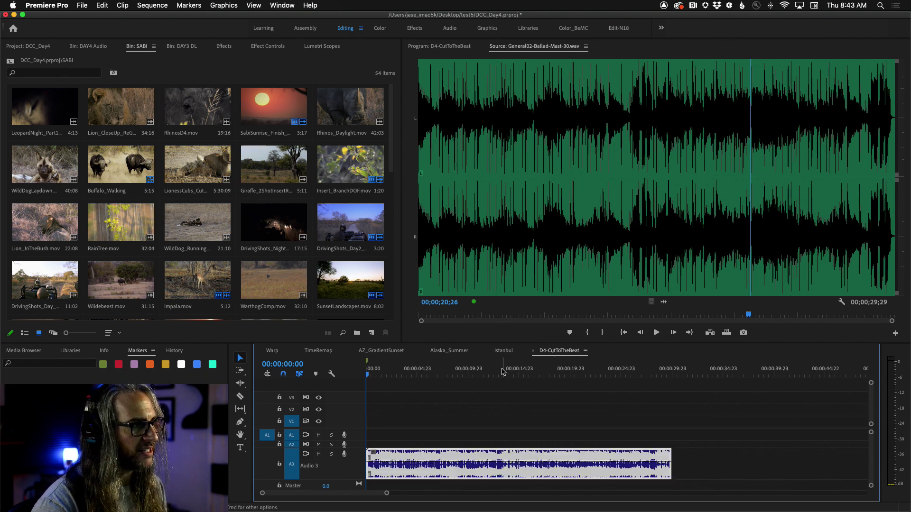
left_click(413, 429)
left_click(489, 450)
left_click(708, 459)
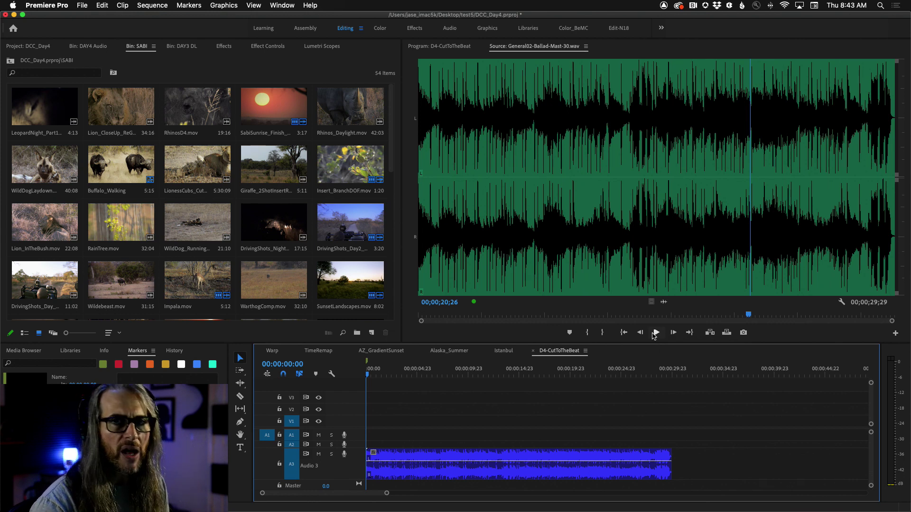
Step: Listen to about the first 15 seconds of the sequence, then return the playhead to 00:00:00:00 with the ballad clip deselected
left_click(390, 383)
key("space")
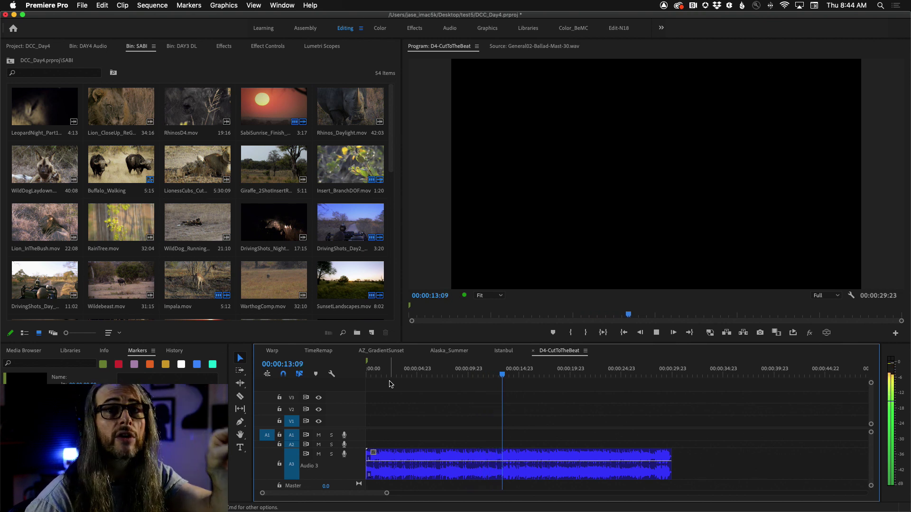
key("super+a")
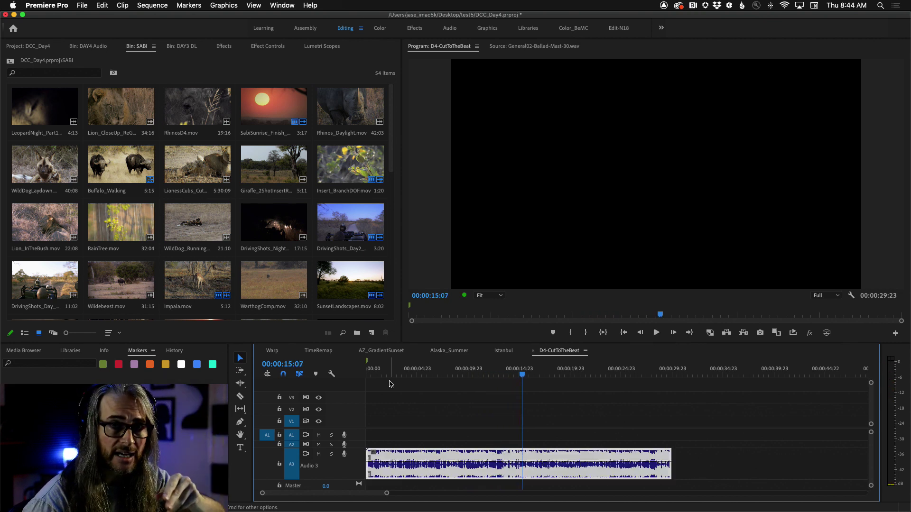
left_click_drag(509, 374, 366, 373)
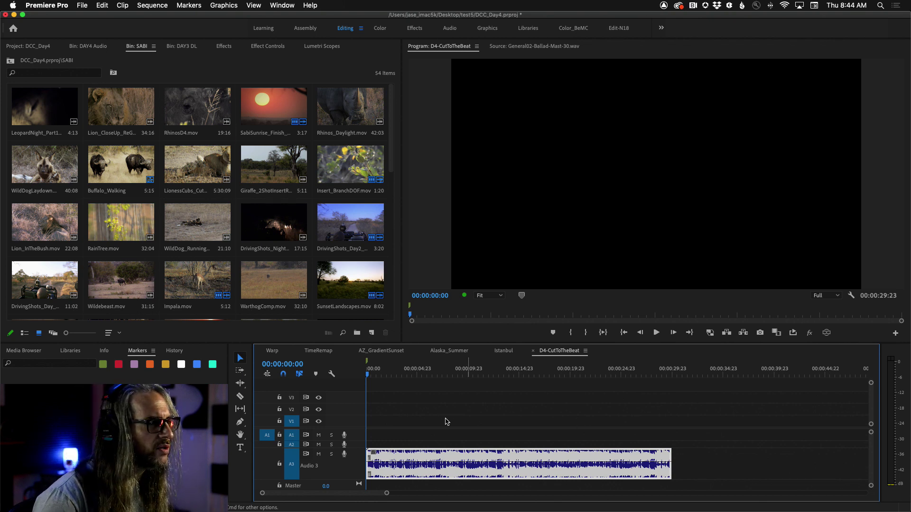
left_click(410, 422)
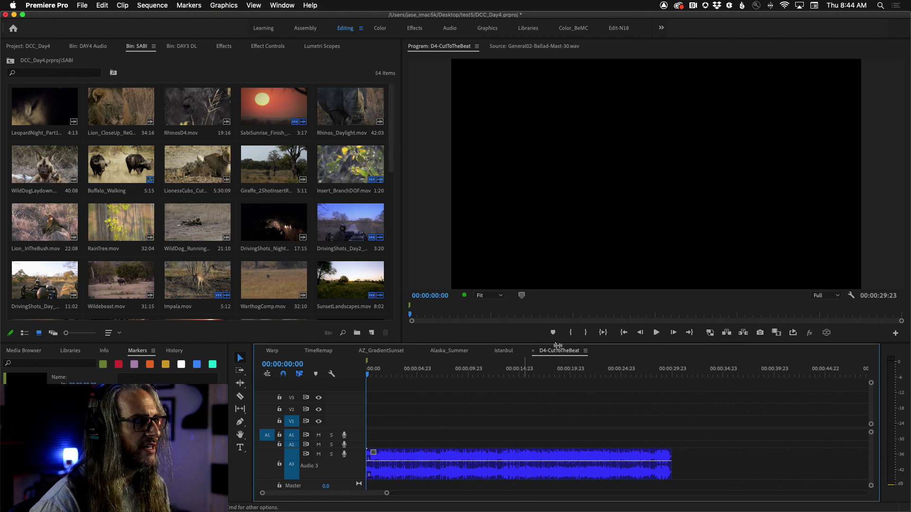
Step: Play the sequence from its start and add nine markers in time with the music, about every three seconds
left_click(656, 333)
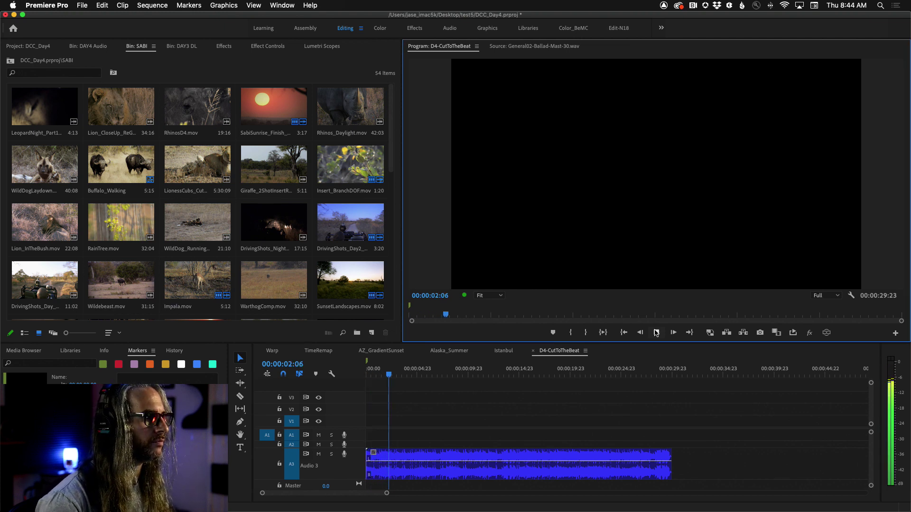
key("m")
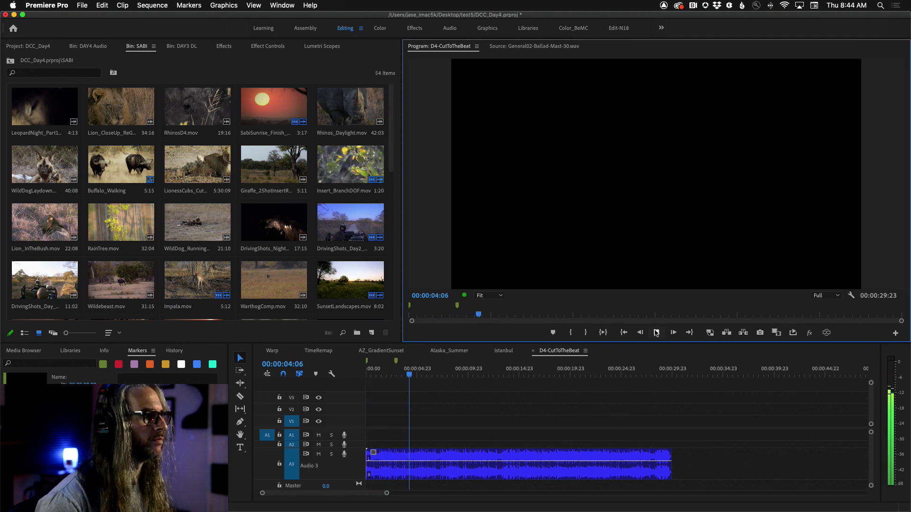
key("m")
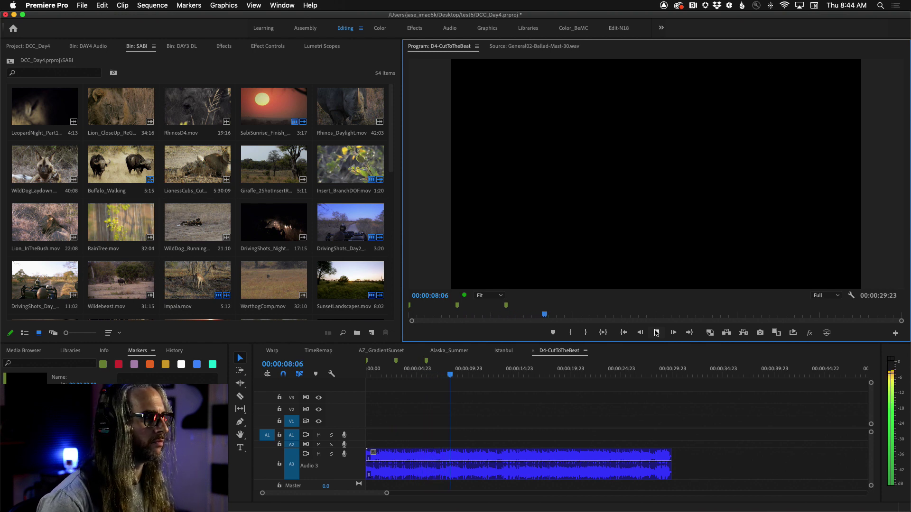
key("m")
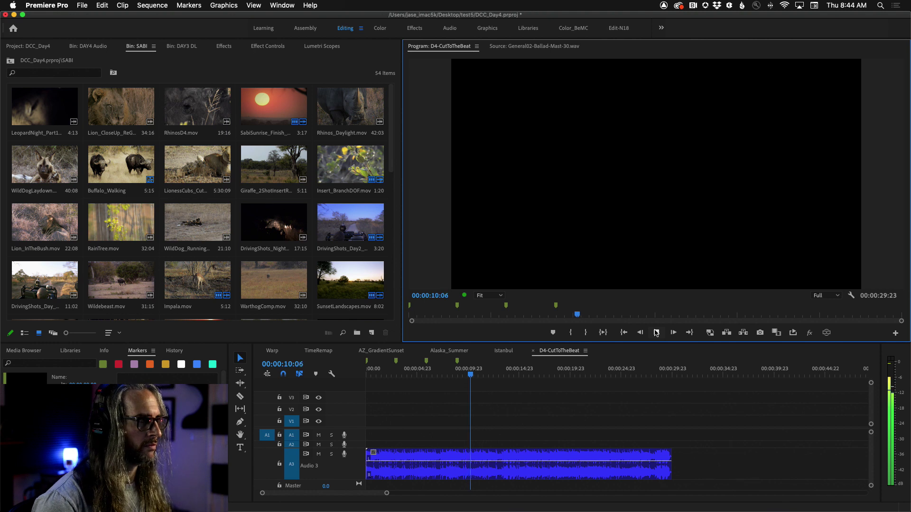
key("m")
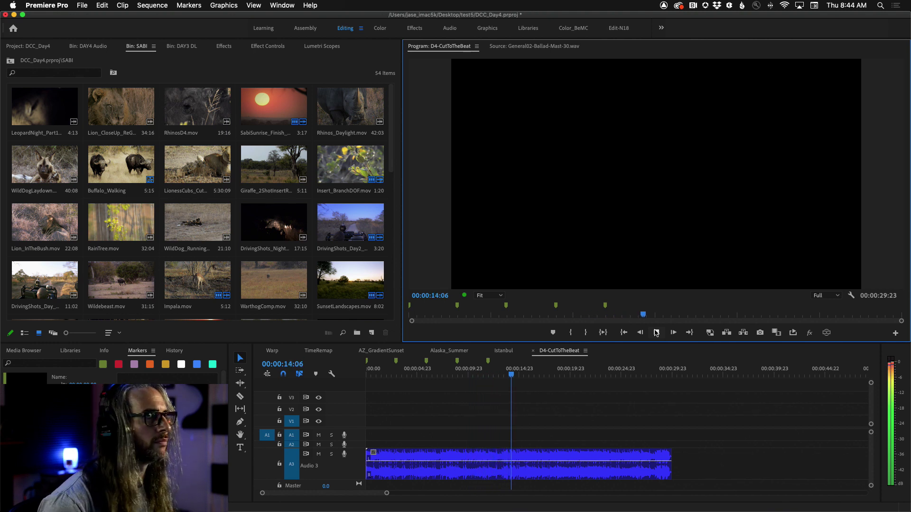
key("m")
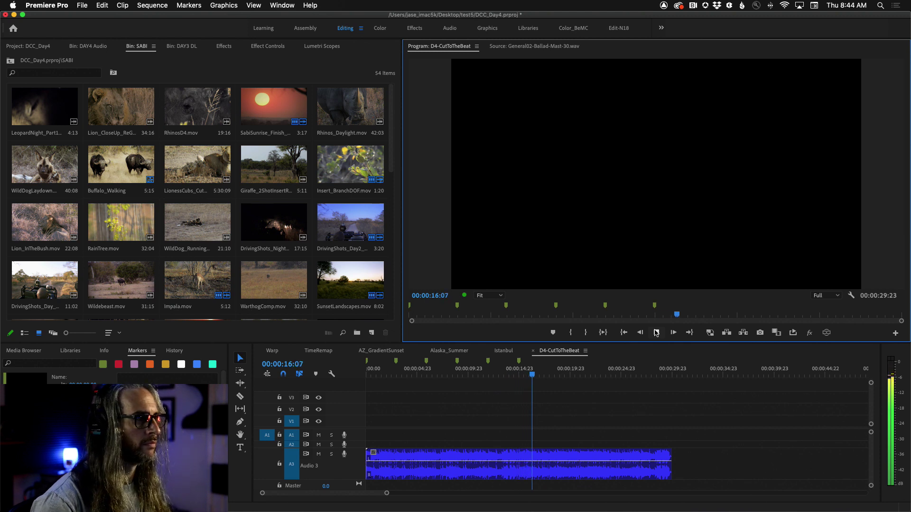
key("m")
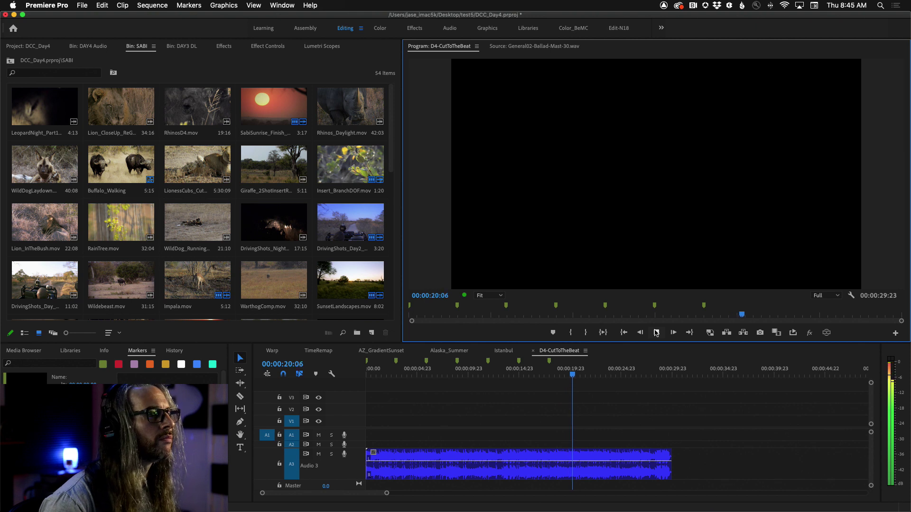
key("m")
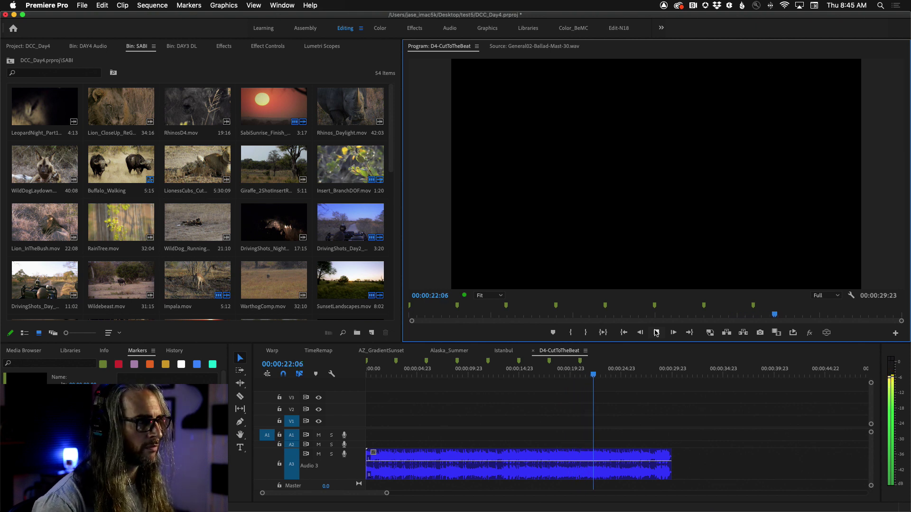
key("m")
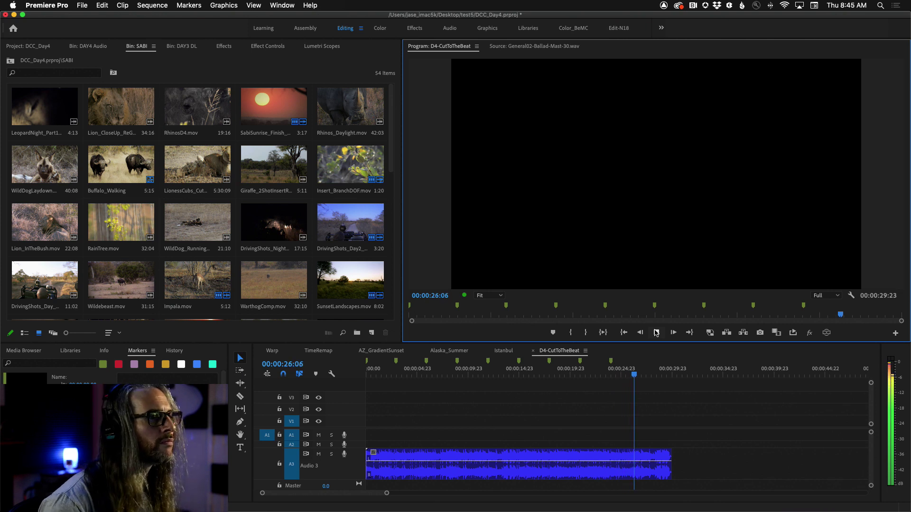
key("m")
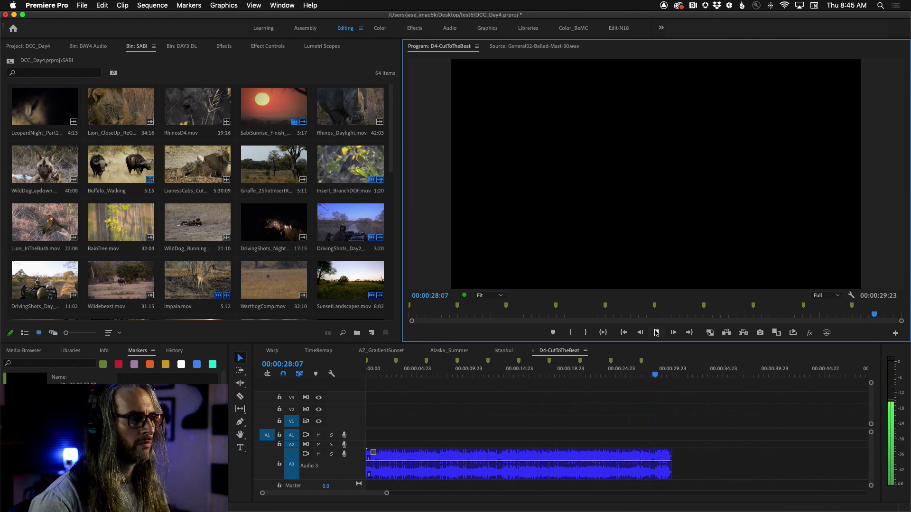
Step: Return the playhead to the start of the D4-CutToTheBeat sequence
key("super+a")
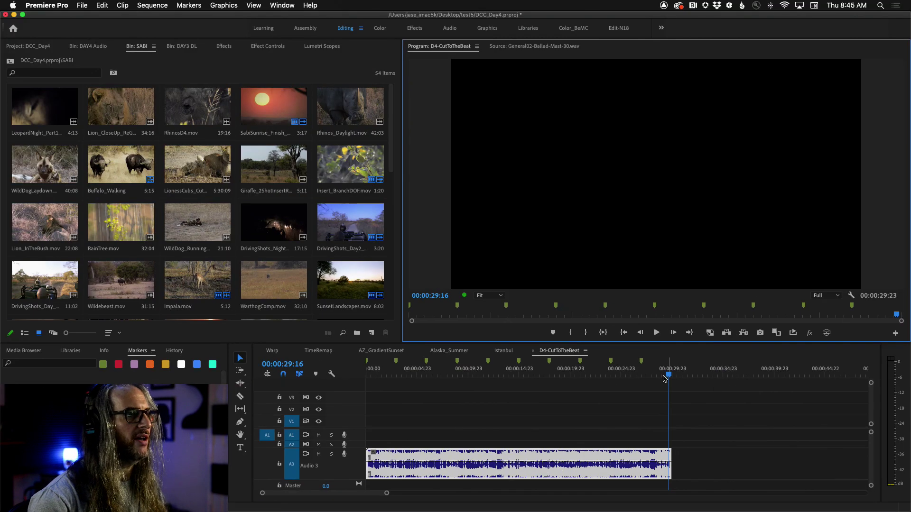
key("minus")
key("Home")
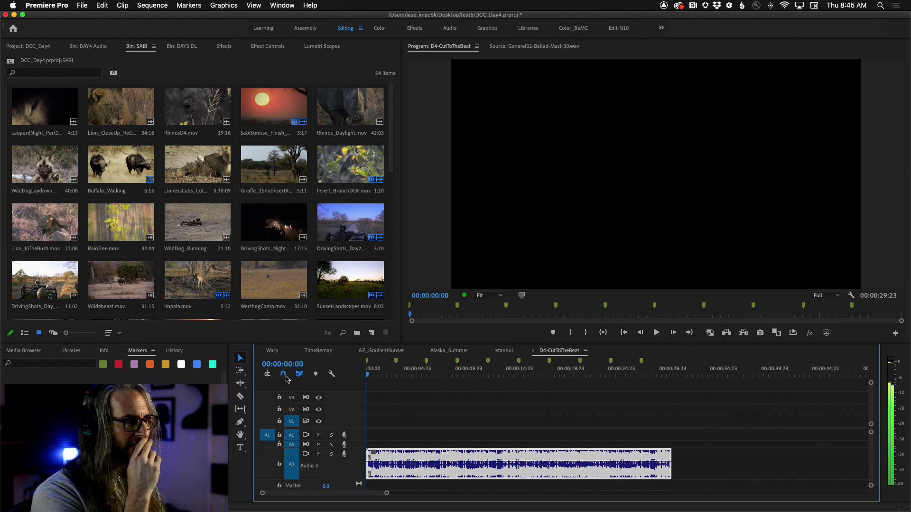
key("super+a")
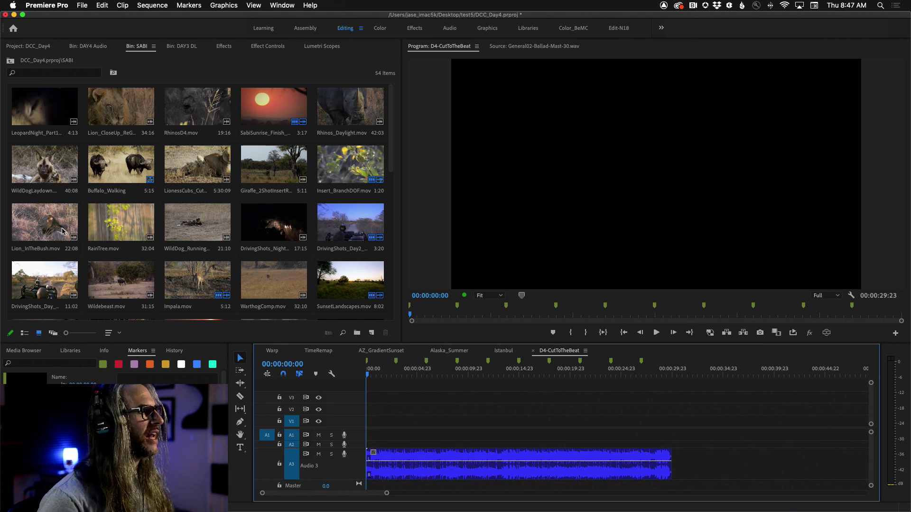
Step: Enlarge the SABI bin's thumbnails to four clips per row and show the first clips of the bin
left_click_drag(66, 333, 69, 333)
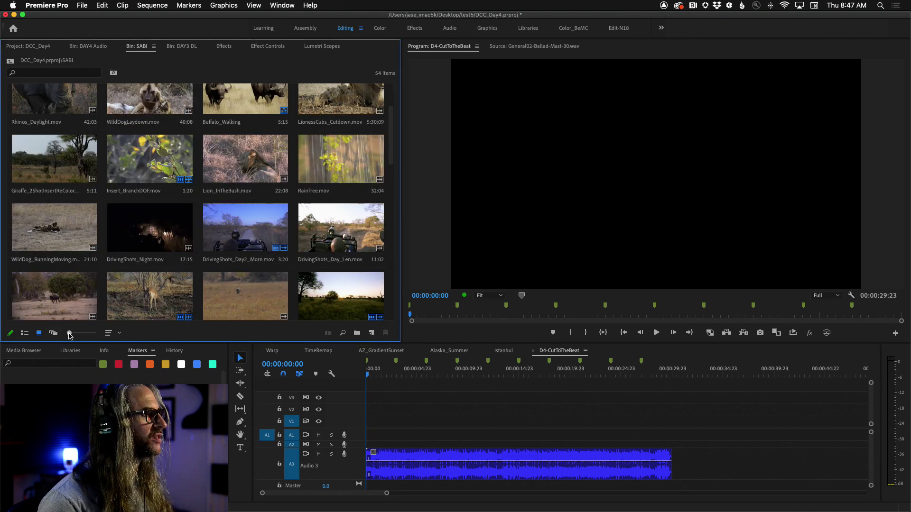
scroll(32, 140, "up", 3)
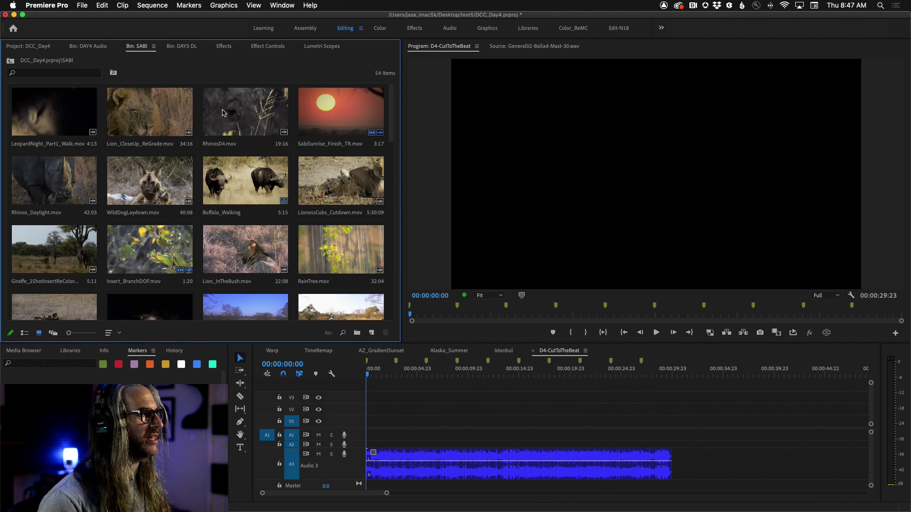
Step: Check the first three beat markers after the sequence start with the playhead, then return it to 00:00:00:00
left_click(398, 377)
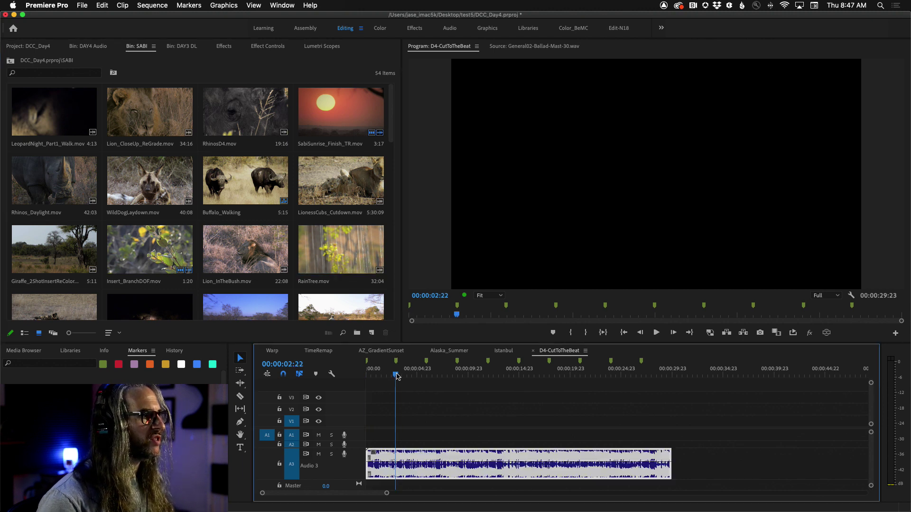
left_click(427, 376)
left_click(458, 376)
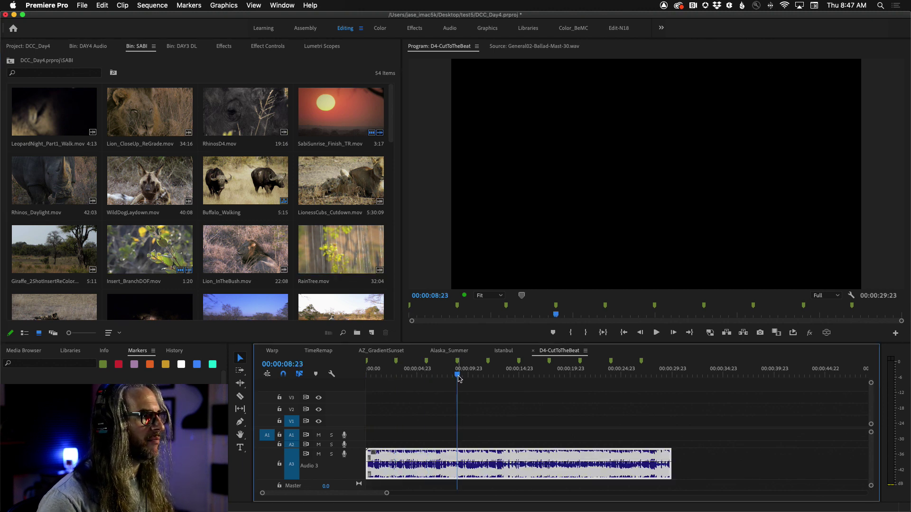
left_click_drag(392, 377, 345, 376)
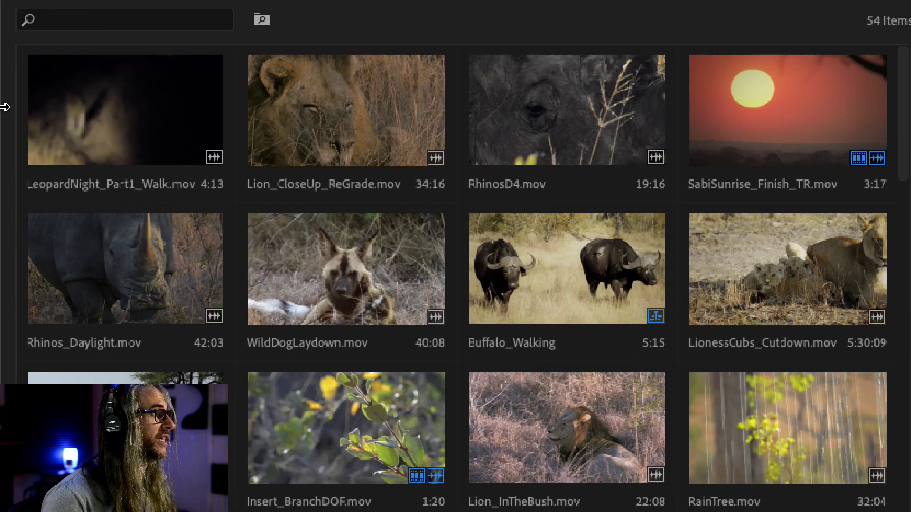
Step: Skim LeopardNight_Part1_Walk.mov in the SABI bin, then play it in the source monitor and park at 00:01:45:15
left_click(127, 114)
left_click_drag(129, 169, 69, 170)
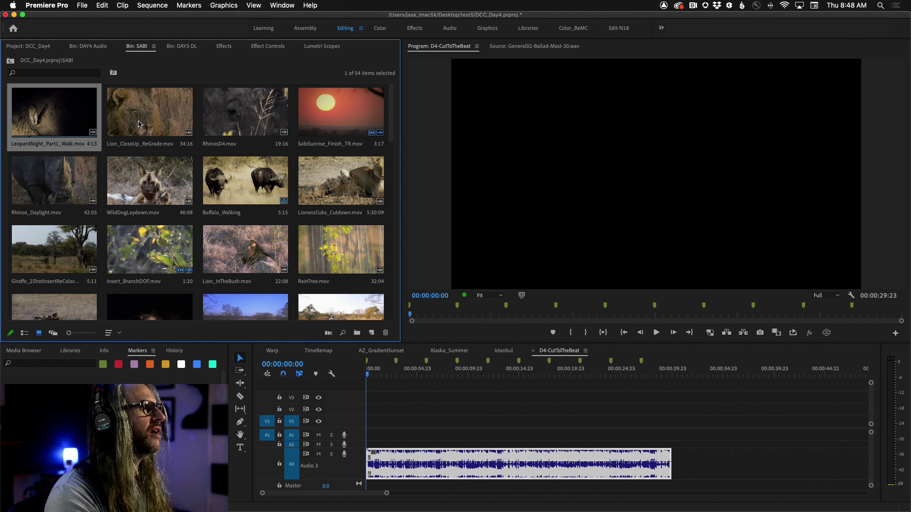
double_click(49, 125)
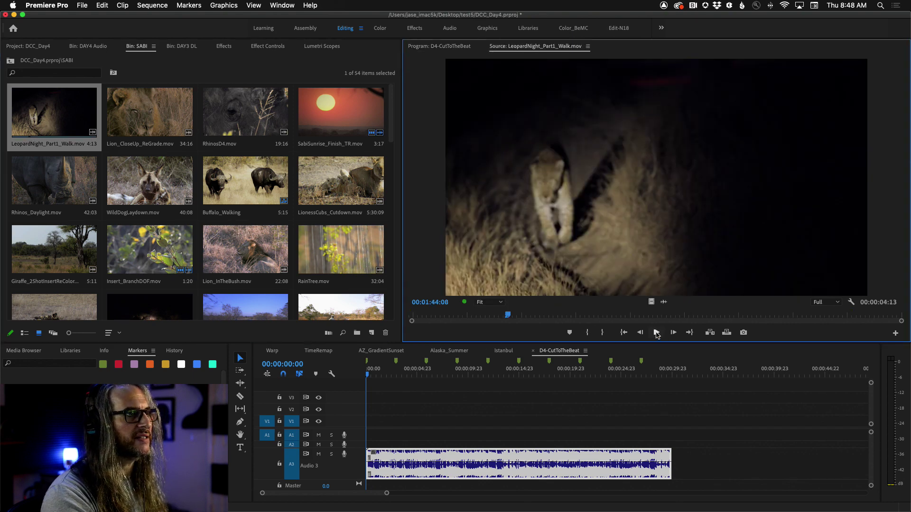
left_click(656, 333)
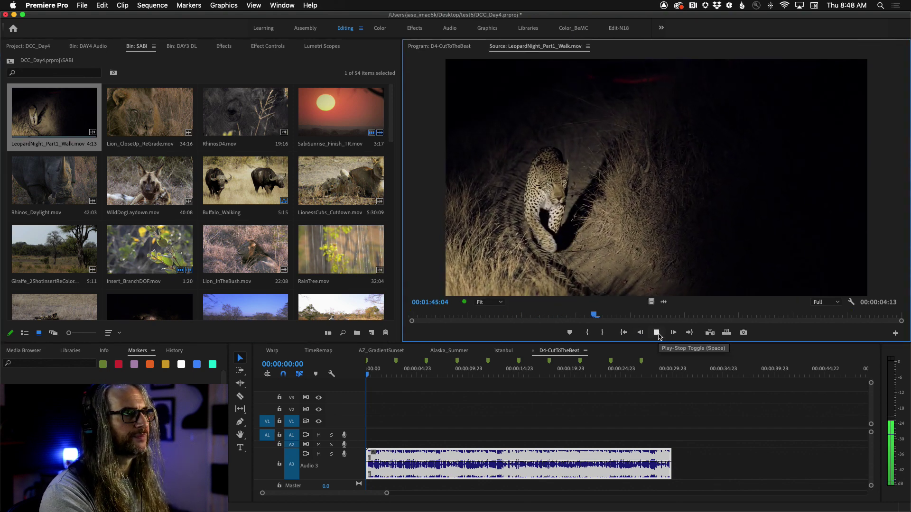
left_click(656, 334)
left_click_drag(615, 317, 455, 317)
left_click(657, 333)
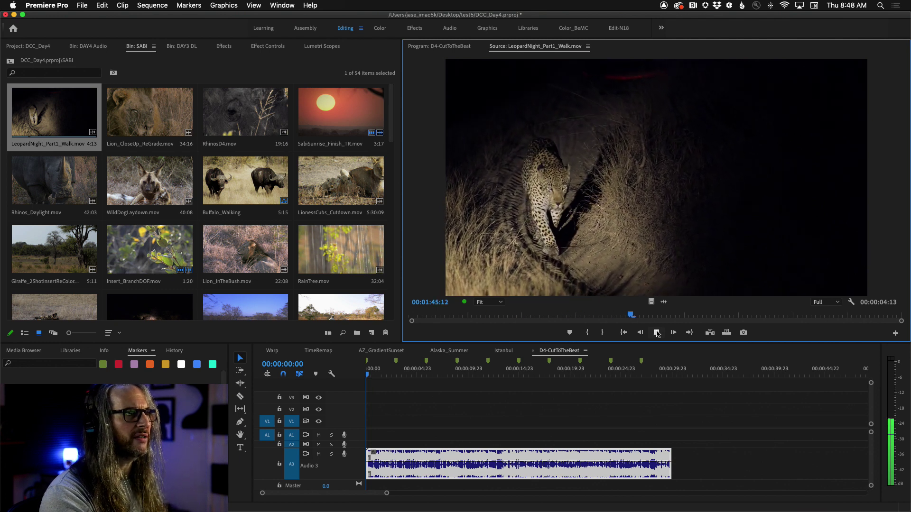
left_click(656, 333)
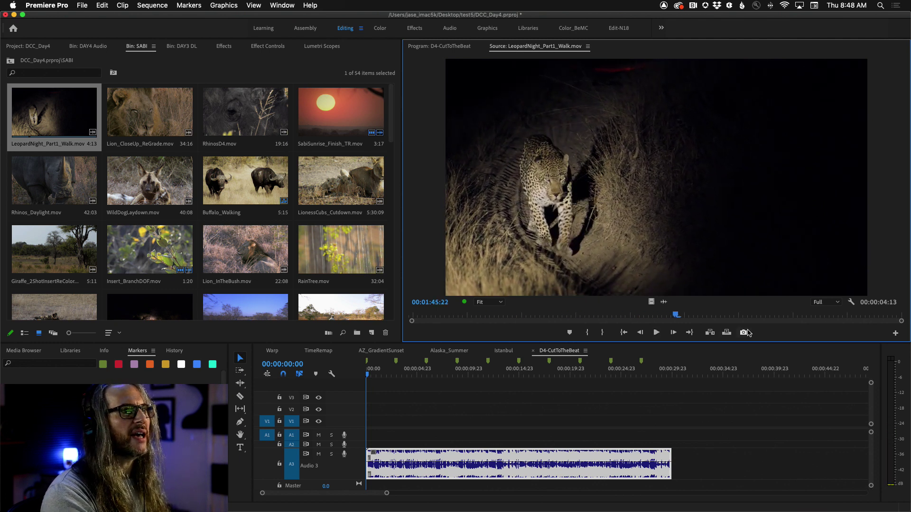
left_click_drag(675, 317, 644, 315)
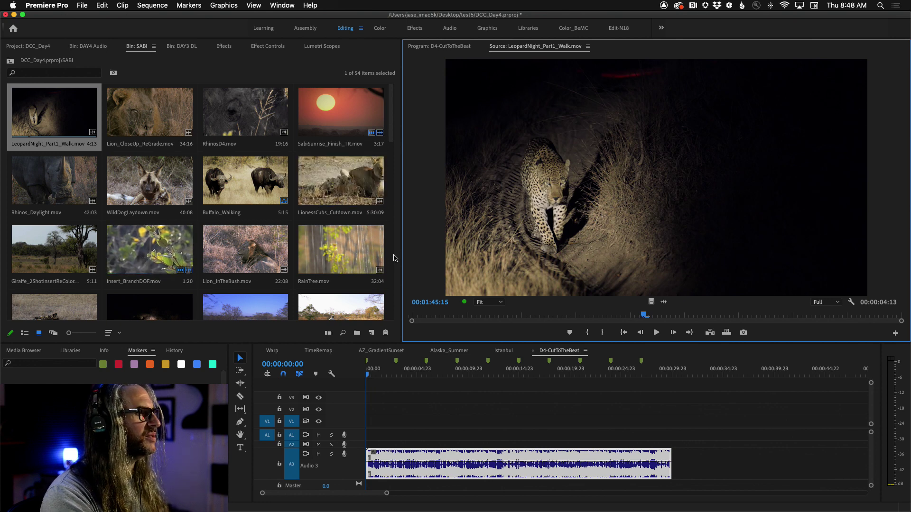
Step: Move Wildebeest.mov in the SABI bin to directly after Buffalo_Walking
left_click_drag(390, 139, 393, 165)
left_click_drag(49, 303, 247, 218)
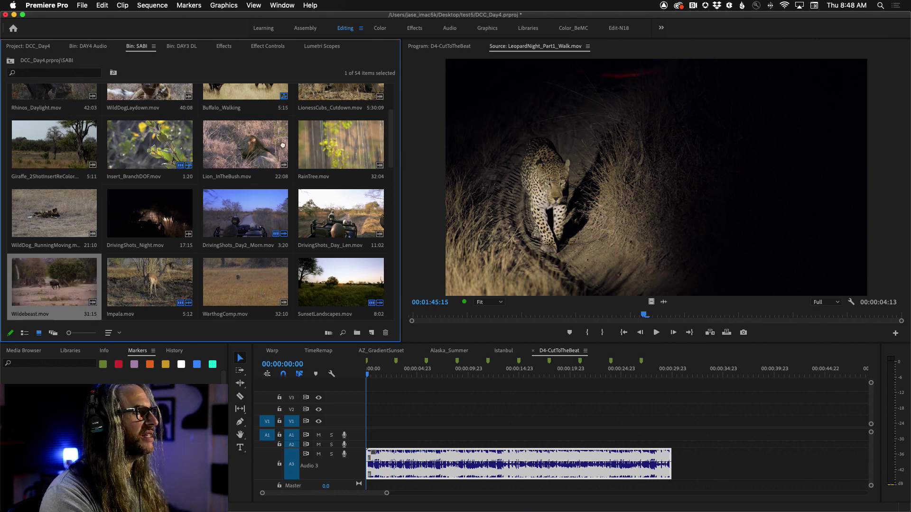
left_click_drag(291, 104, 295, 98)
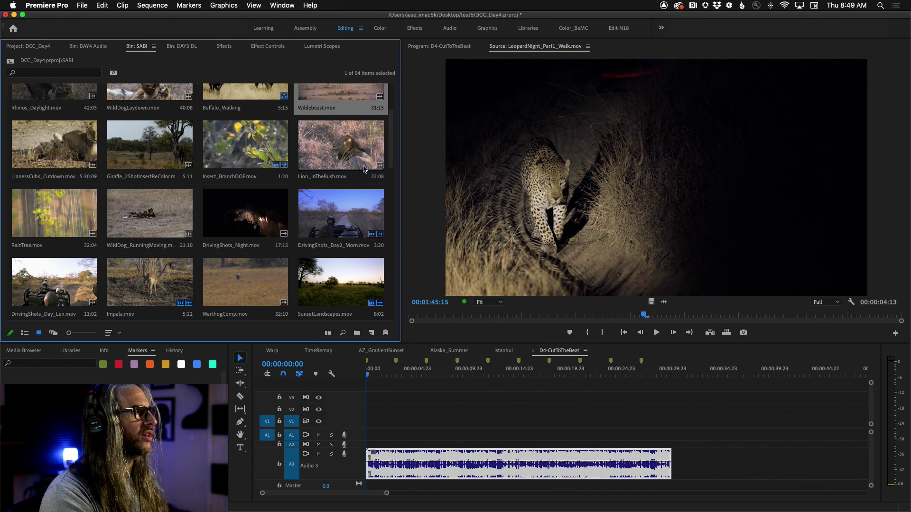
Step: Move SunriseDay2.mov up in the SABI bin to directly after LionessCubs_Cutdown.mov
left_click_drag(392, 160, 313, 203)
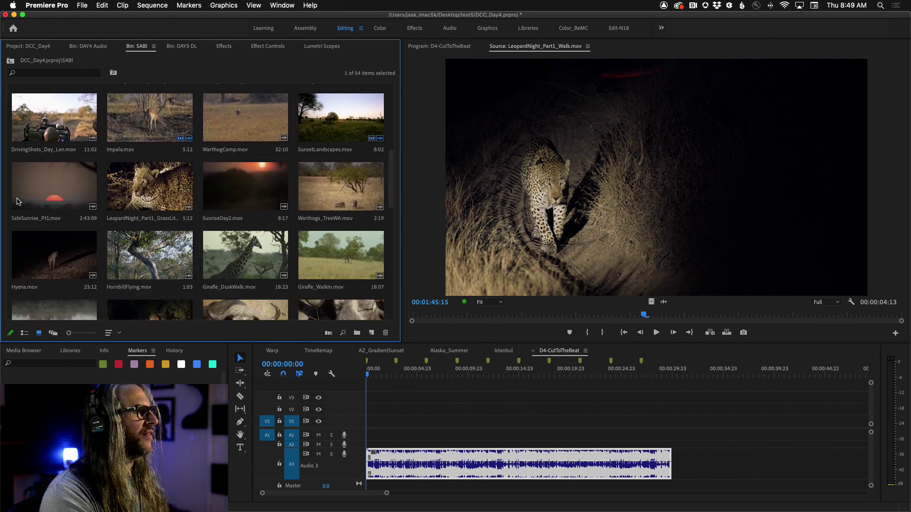
left_click_drag(50, 191, 52, 150)
left_click_drag(50, 112, 52, 186)
left_click_drag(256, 188, 108, 114)
scroll(383, 151, "up", 3)
scroll(382, 151, "up", 3)
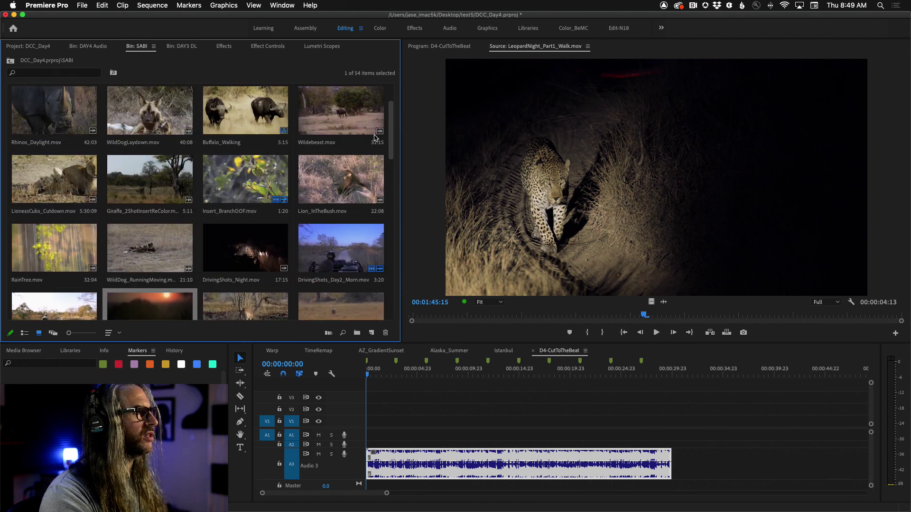
scroll(308, 213, "down", 1)
left_click_drag(151, 302, 114, 179)
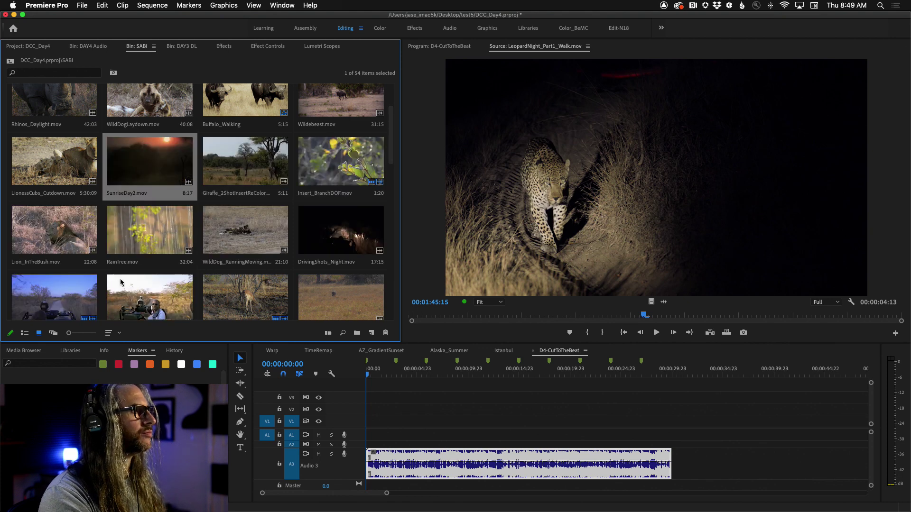
Step: Move LionessCubs_Cutdown.mov to directly after Lion_InTheBush.mov, and RainTree.mov to directly before SunriseDay2.mov in the SABI bin
left_click_drag(29, 194, 104, 236)
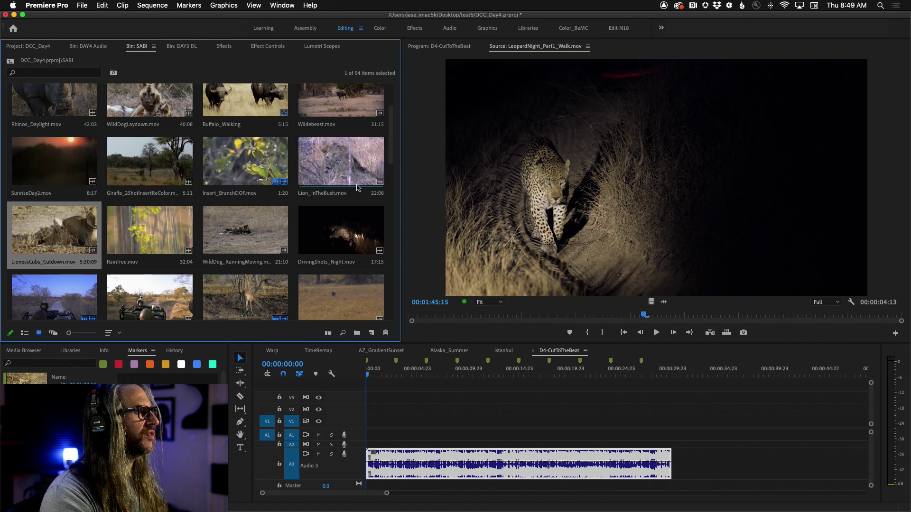
left_click(160, 244)
left_click_drag(70, 181, 20, 156)
scroll(394, 166, "up", 2)
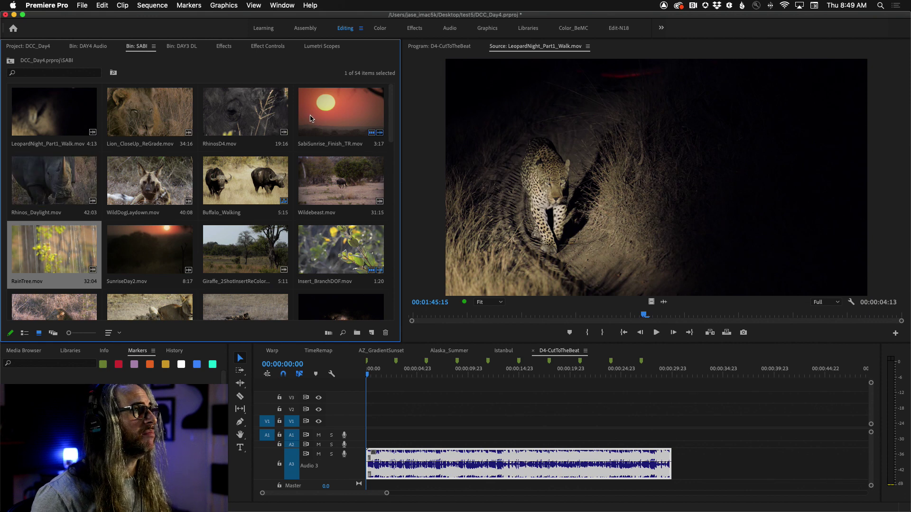
Step: Select the first ten clips of the SABI bin, from LeopardNight_Part1_Walk.mov through SunriseDay2.mov
left_click(43, 117)
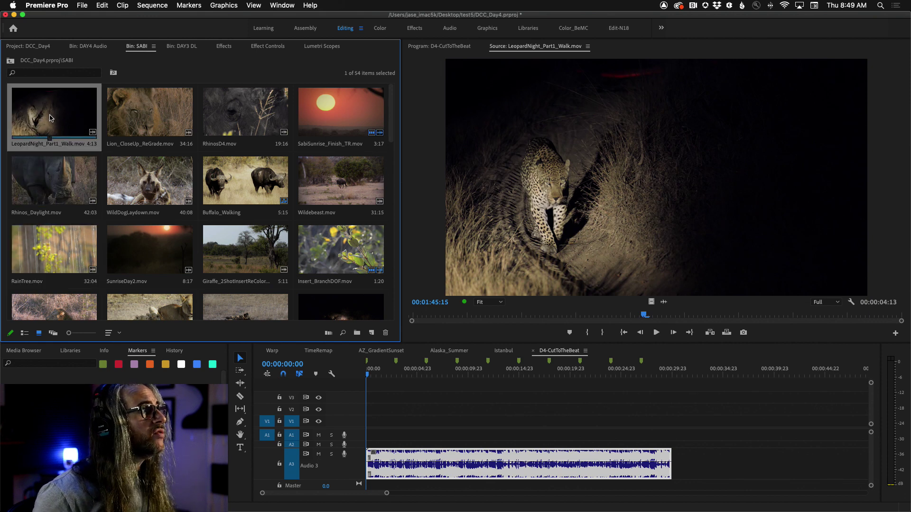
left_click(158, 249, "shift")
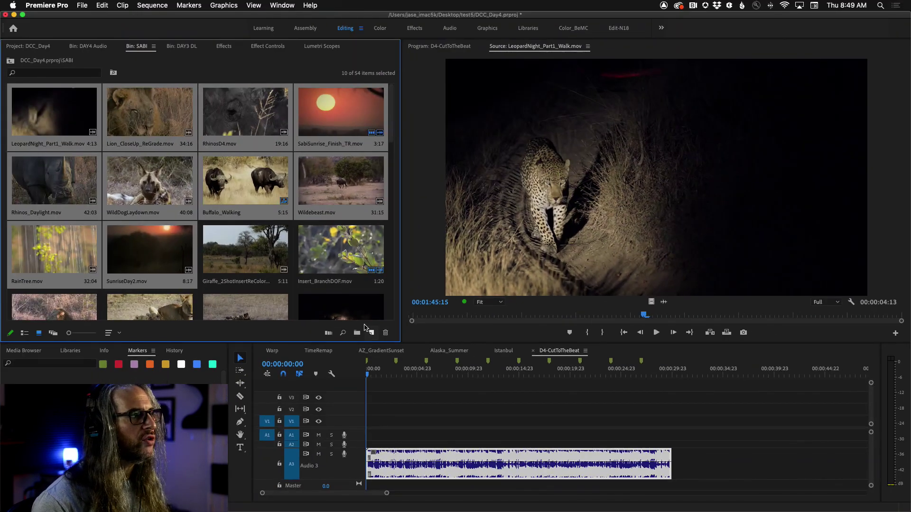
left_click(371, 332)
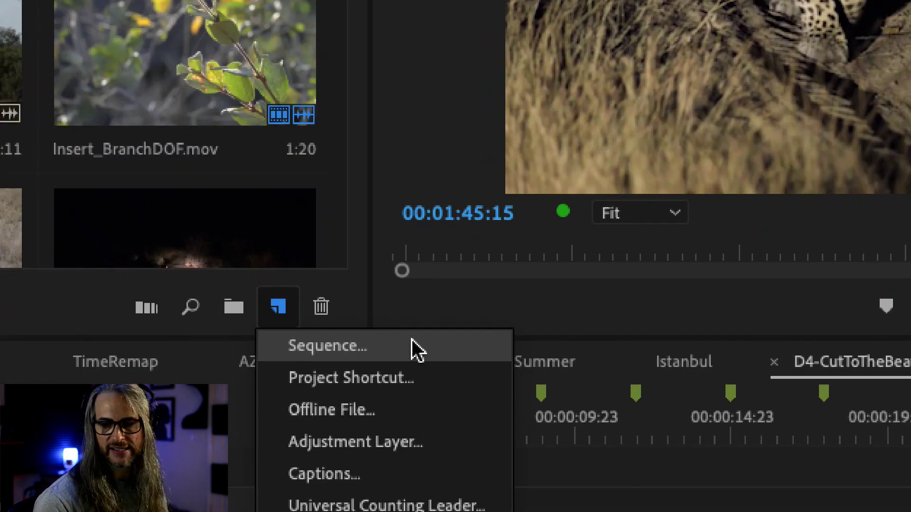
left_click(411, 339)
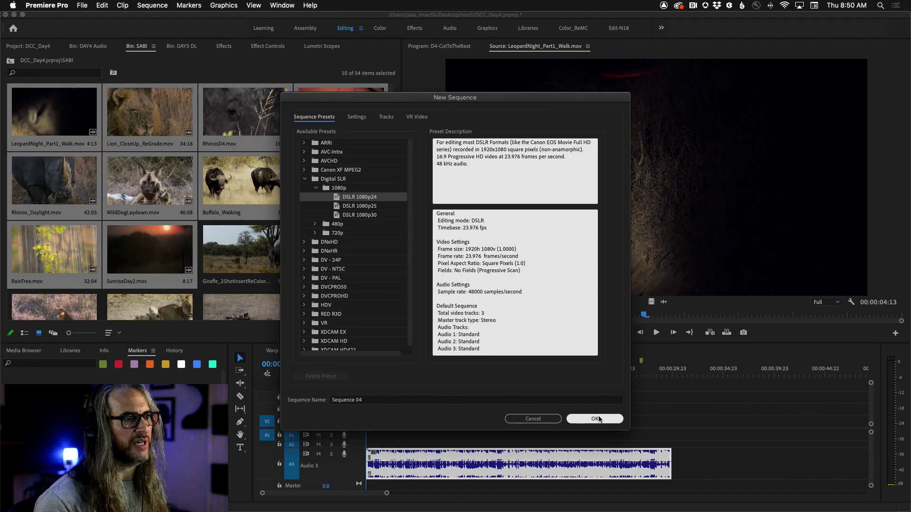
left_click(533, 419)
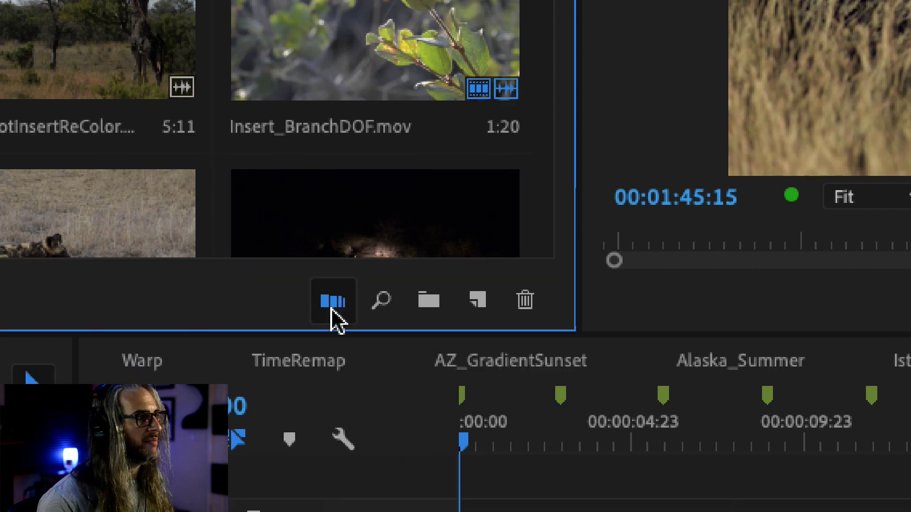
Step: Automate the selected clips to the D4-CutToTheBeat sequence in Sort Order, placed At Unnumbered Markers with Overwrite Edit
left_click(332, 308)
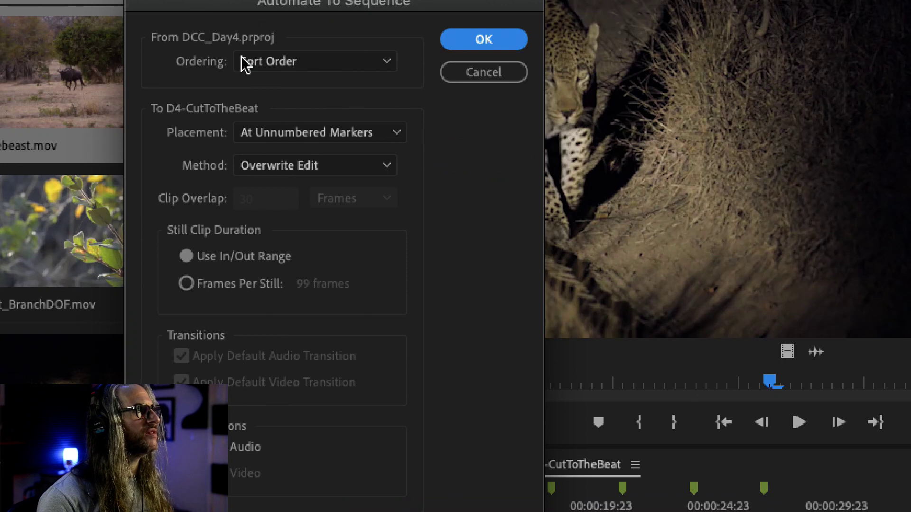
left_click(311, 61)
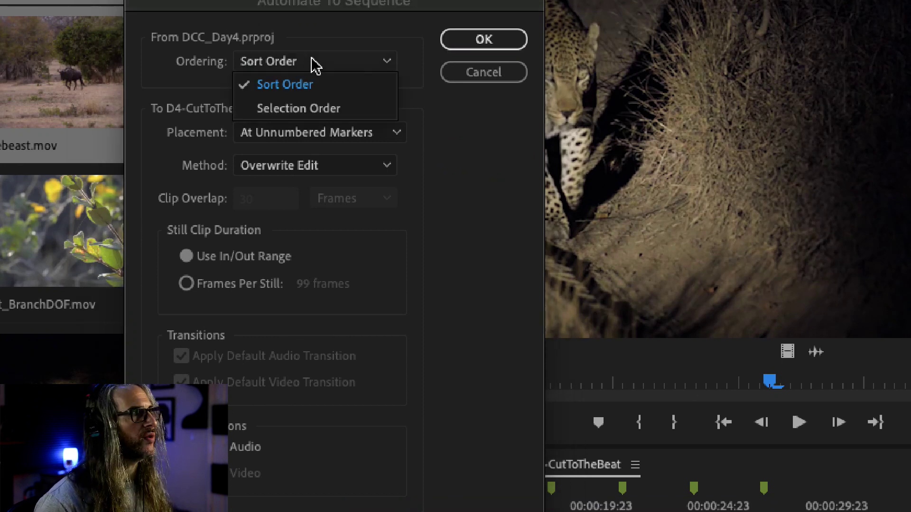
left_click(326, 91)
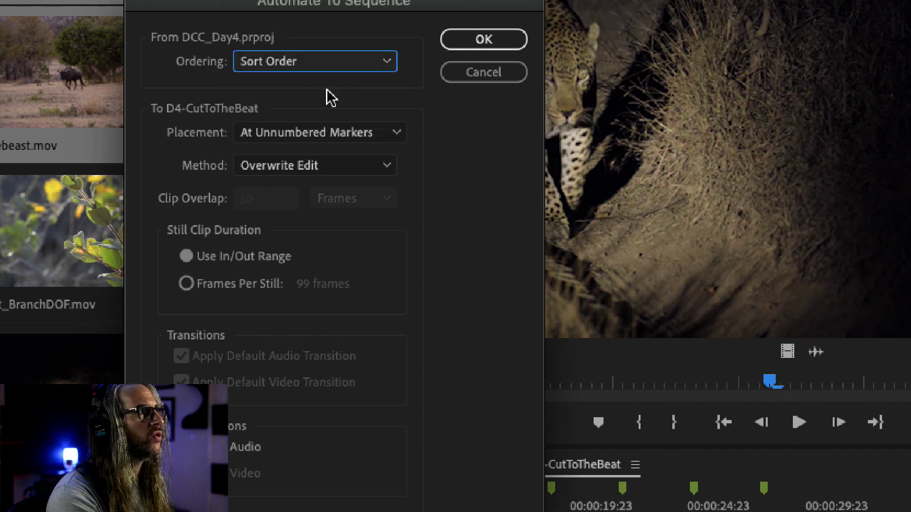
left_click(378, 137)
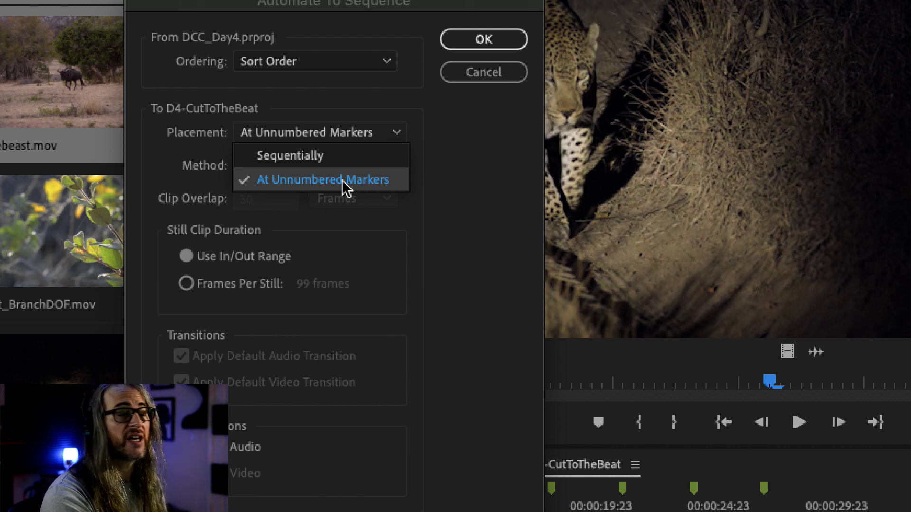
left_click(328, 184)
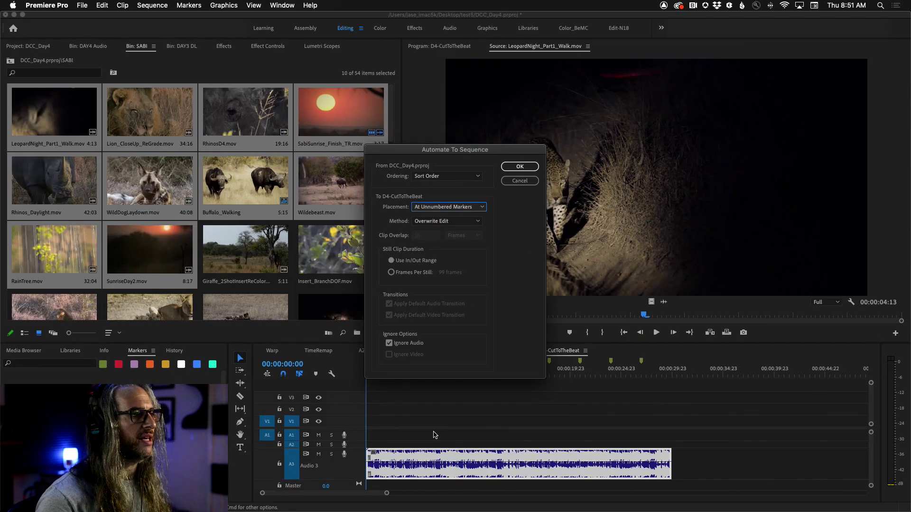
left_click(519, 167)
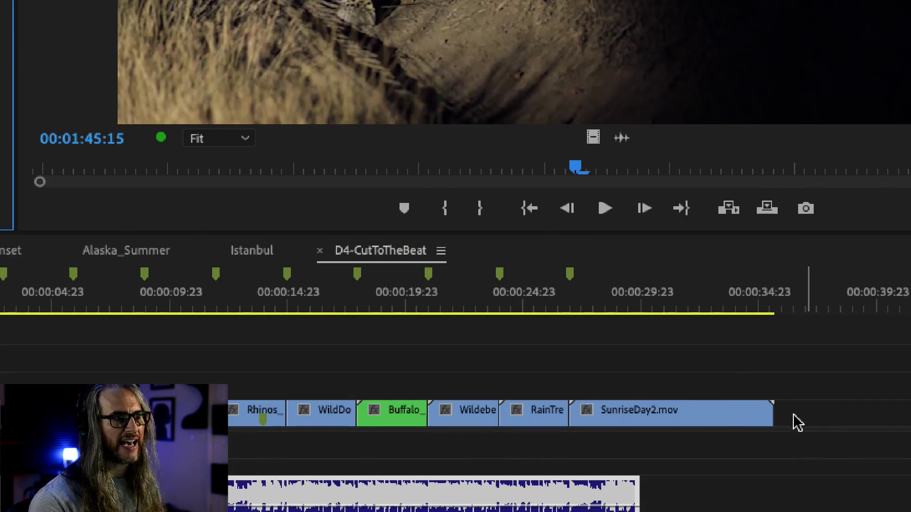
Step: Trim the end of SunriseDay2.mov on V1 to the end of the music and set the source monitor's playback resolution to 1/2
left_click_drag(769, 416, 636, 416)
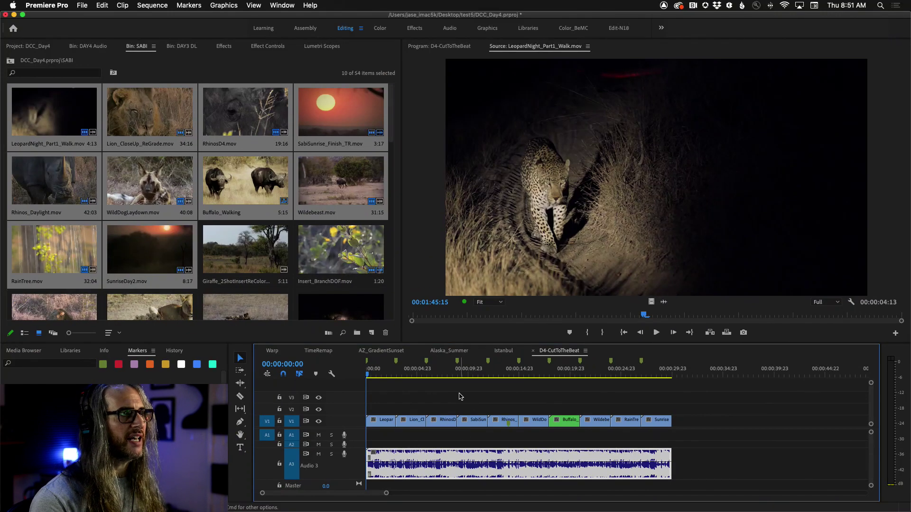
left_click(829, 305)
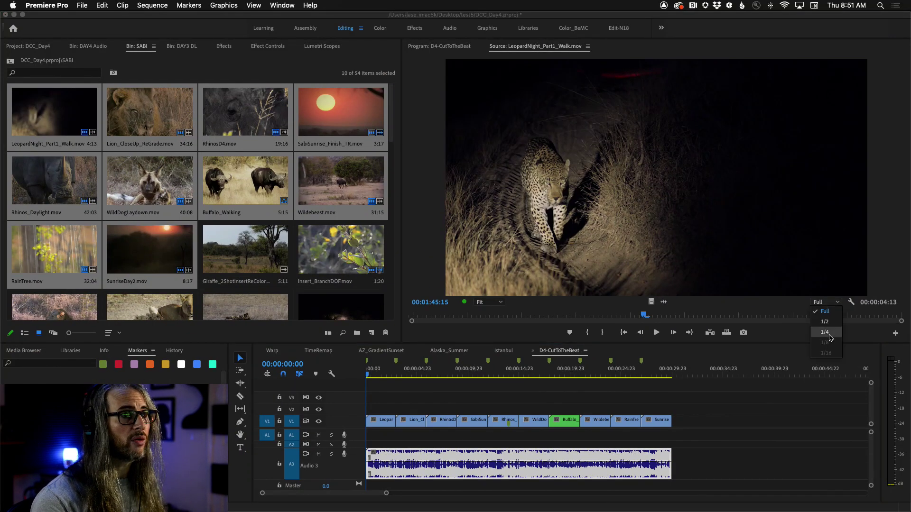
left_click(830, 326)
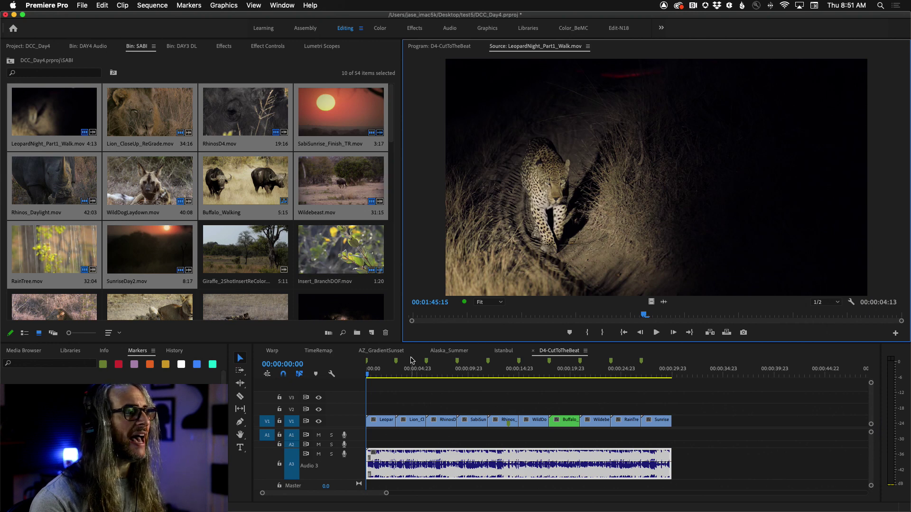
Step: Play D4-CutToTheBeat from start to end in the maximized program monitor, then restore the layout and return the playhead to 00:00:00:00
left_click(369, 376)
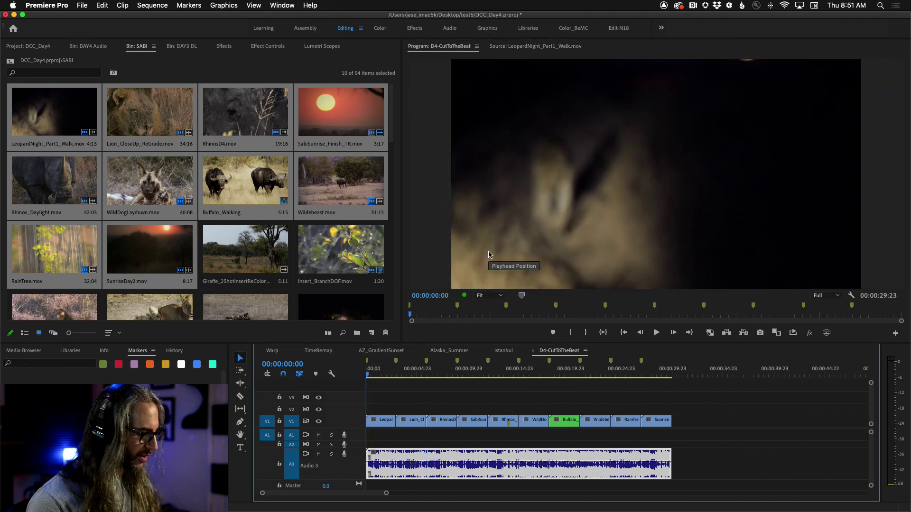
key("grave")
key("space")
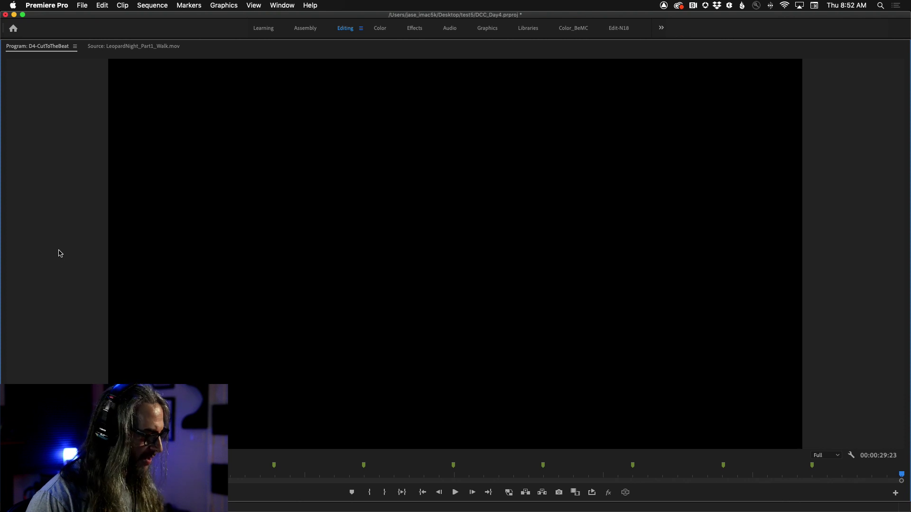
key("grave")
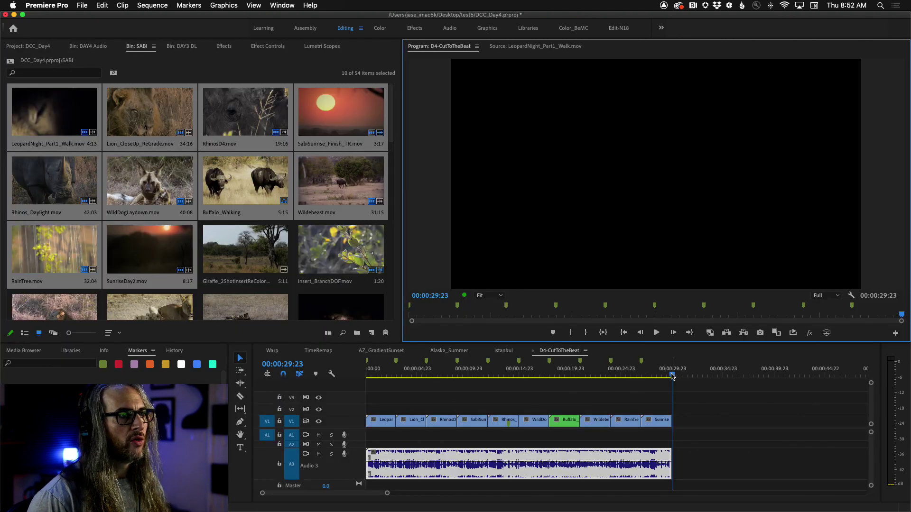
left_click_drag(673, 376, 367, 375)
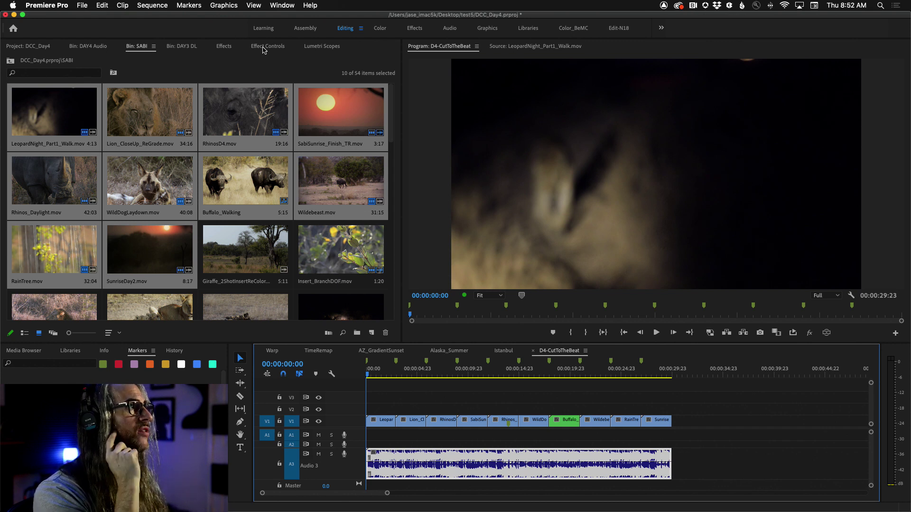
Step: Apply the Constant Power audio crossfade to the end of the music clip on A3
left_click(224, 46)
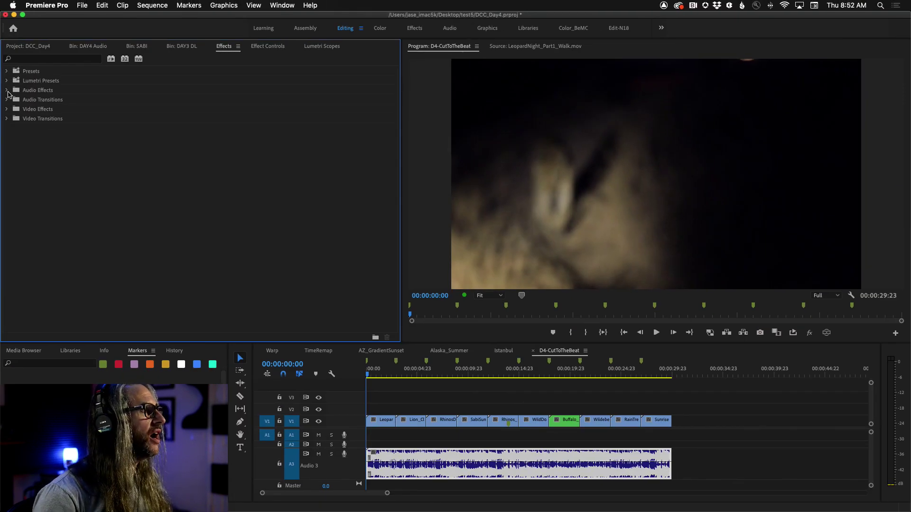
left_click(7, 90)
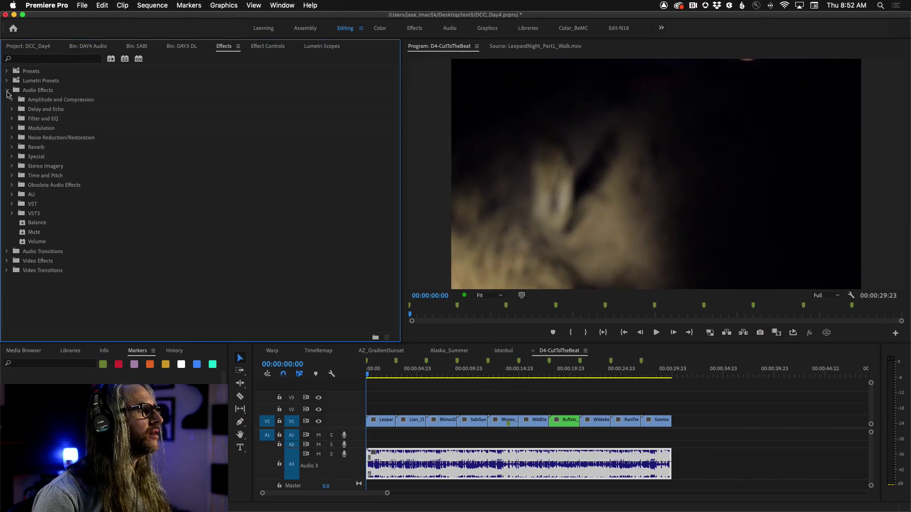
left_click(6, 90)
left_click(5, 101)
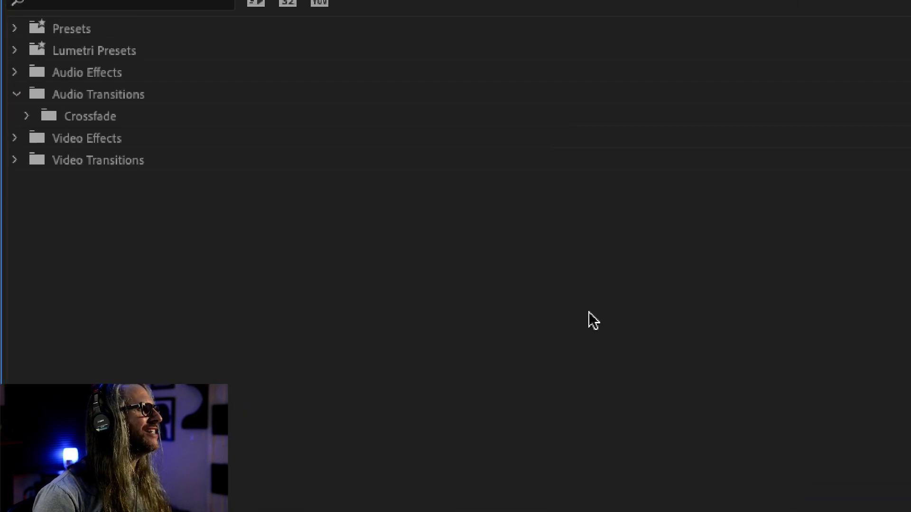
left_click(27, 118)
left_click(87, 168)
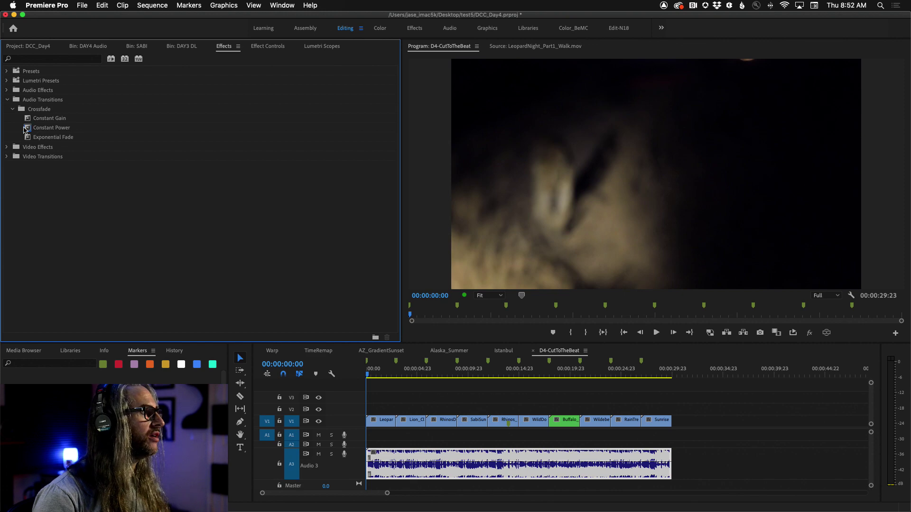
left_click_drag(28, 129, 668, 474)
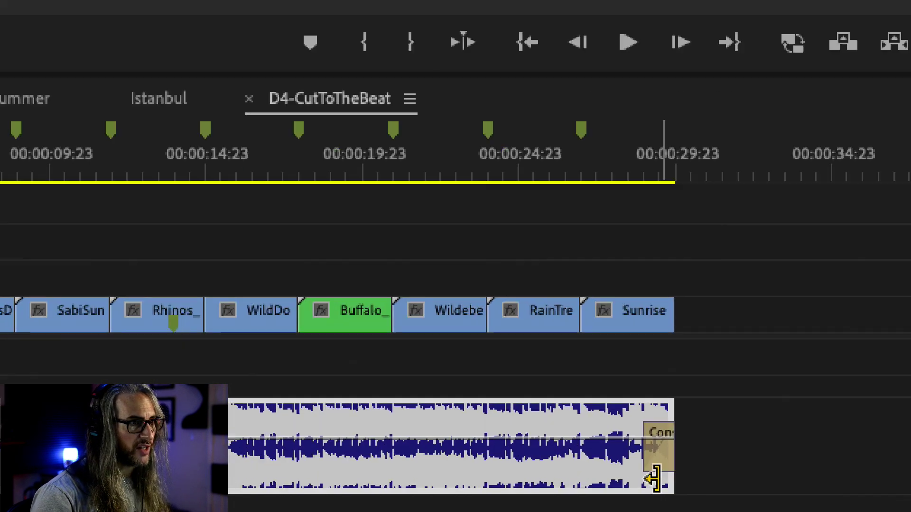
Step: Try different lengths for the Constant Power fade at the end of the music clip by moving its starting edge
left_click(646, 452)
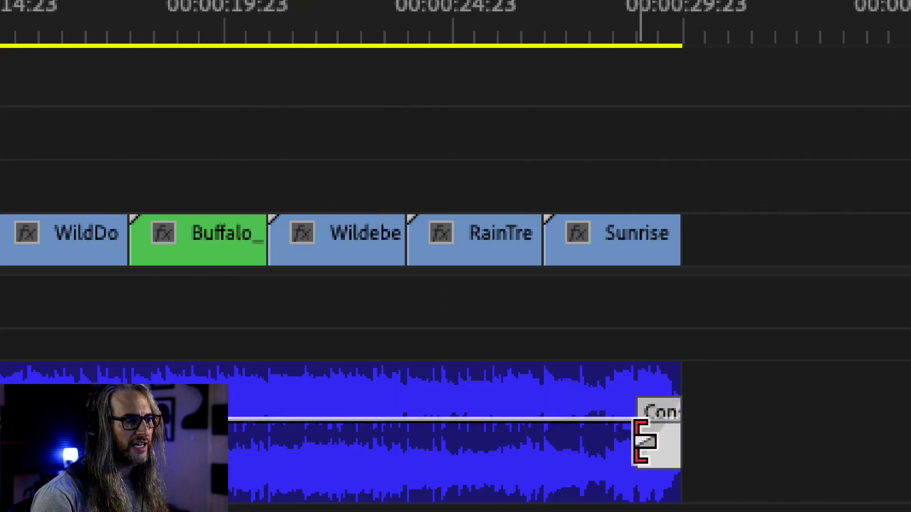
left_click_drag(643, 441, 480, 441)
left_click_drag(597, 439, 611, 437)
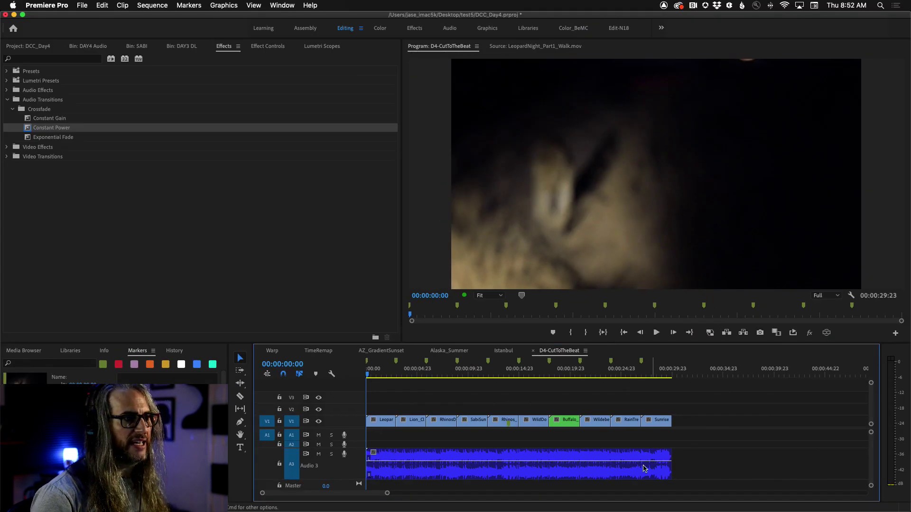
Step: Try a Constant Power crossfade at the start of the music clip on A3, and delete it again
left_click_drag(29, 128, 370, 455)
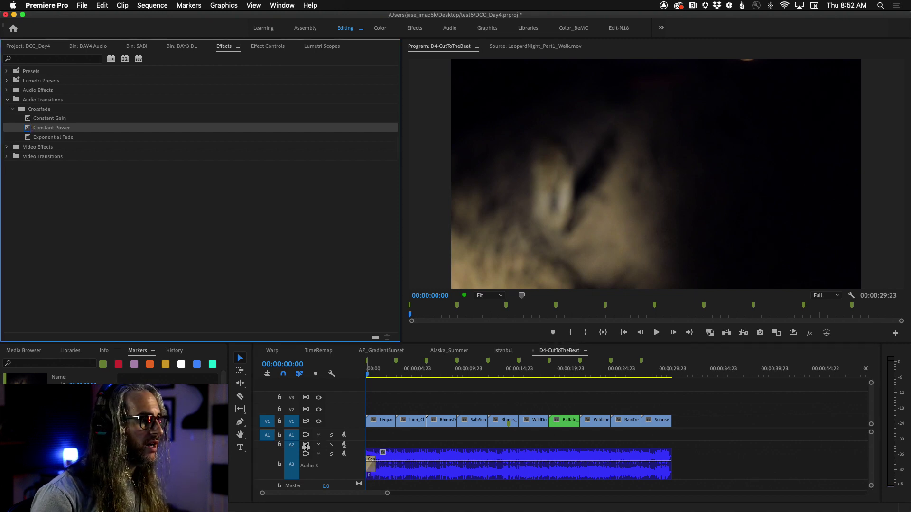
left_click(370, 466)
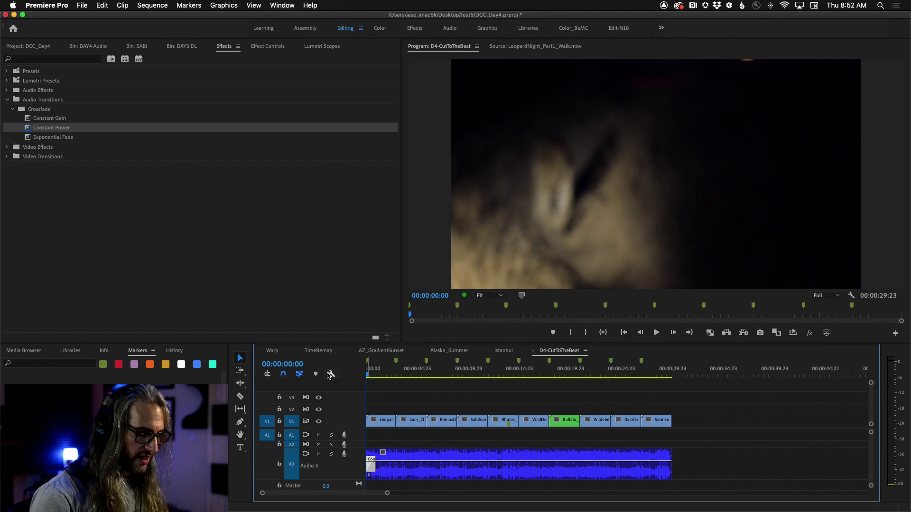
key("Delete")
Step: Apply the Cross Dissolve video transition to the start of the first leopard clip on V1 and play the sequence to check it
left_click(7, 157)
left_click(11, 176)
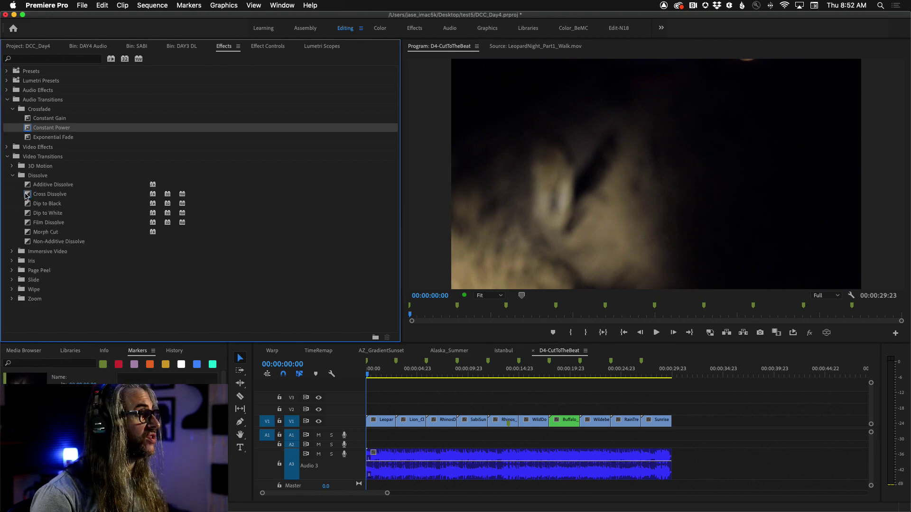
left_click_drag(27, 195, 372, 424)
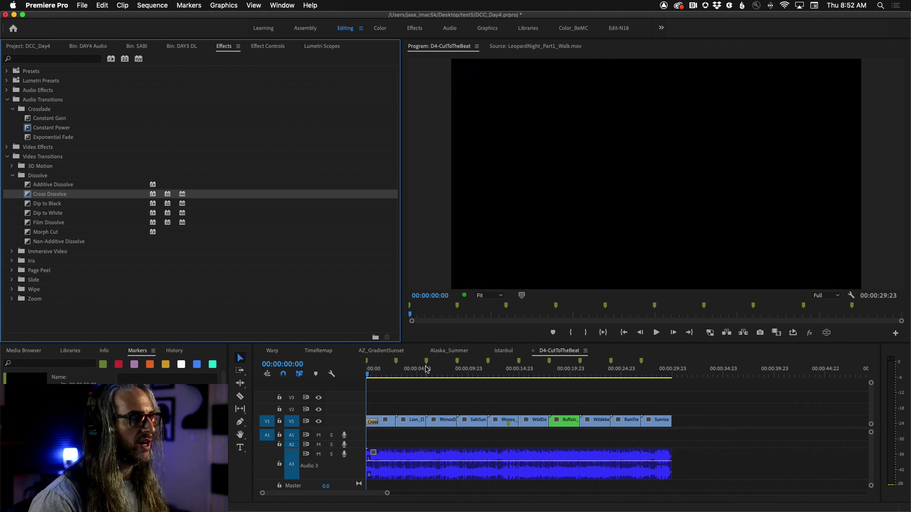
key("space")
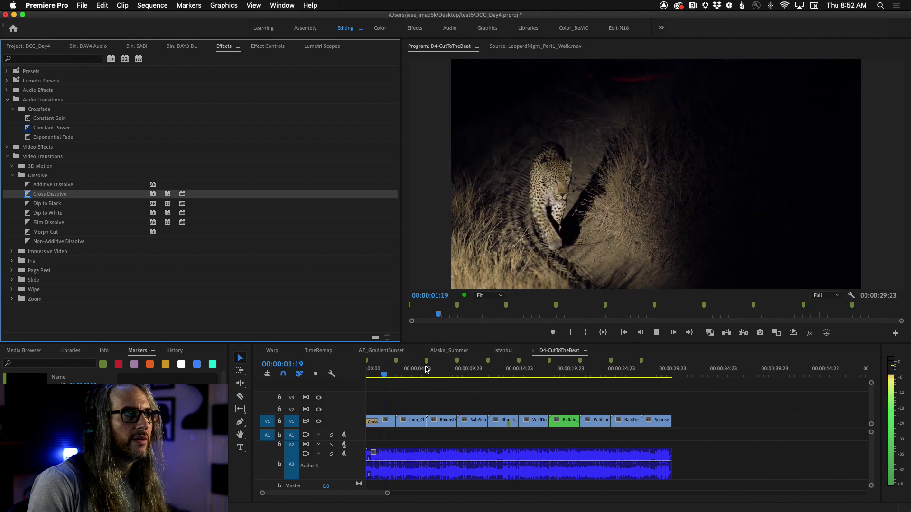
Step: Replay the opening of the sequence from 00:00:00:00 to check the Cross Dissolve on the first leopard clip
key("space")
left_click_drag(387, 376, 326, 370)
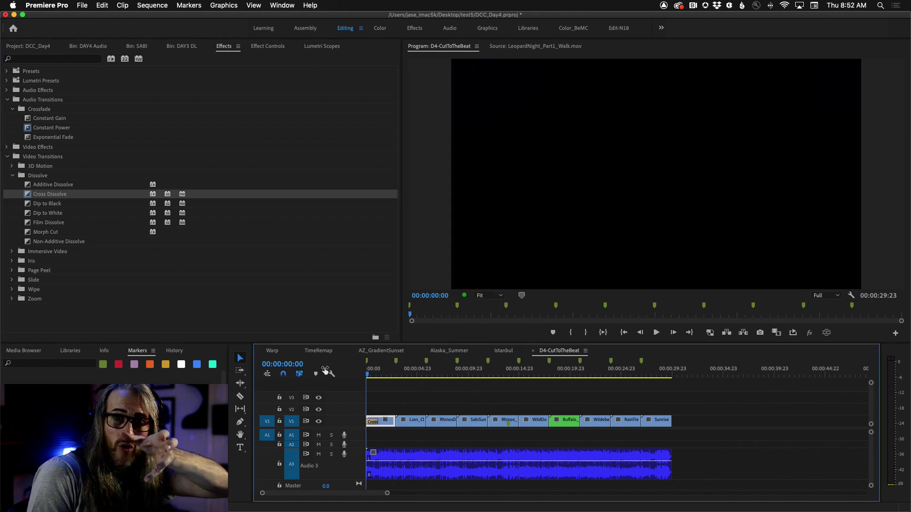
key("space")
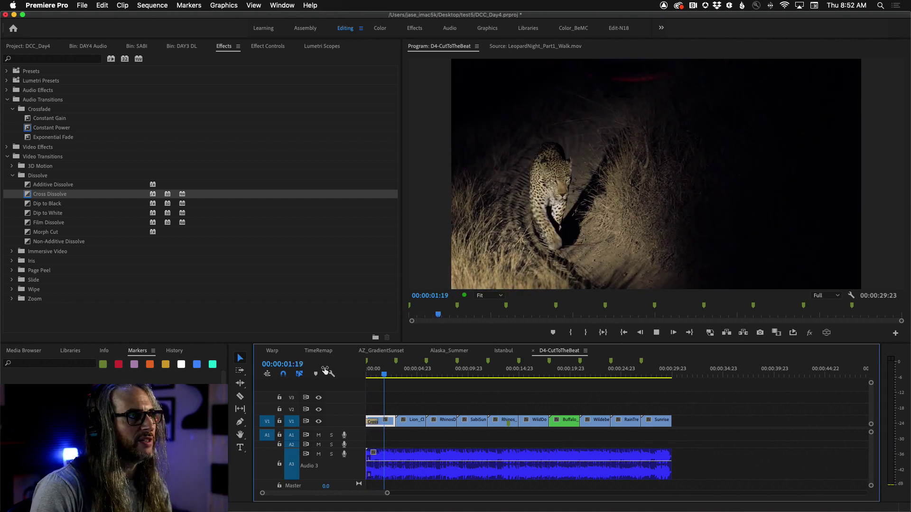
key("space")
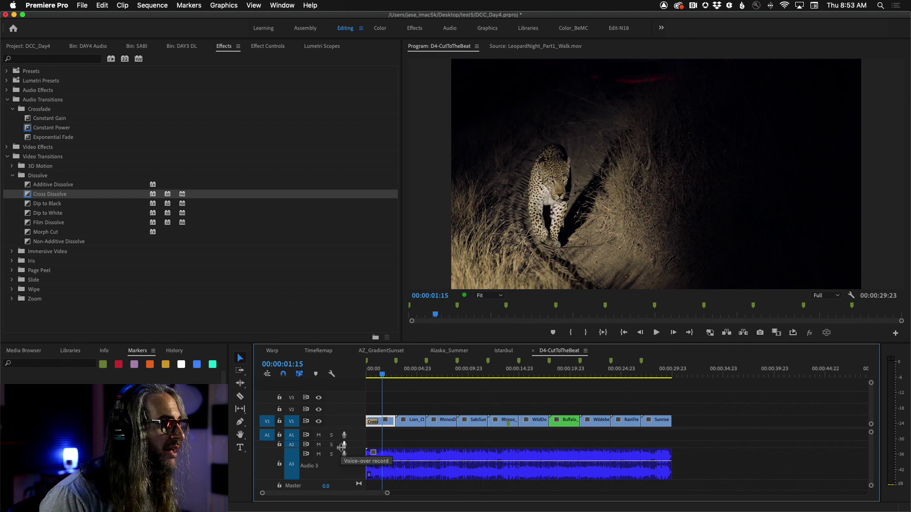
Step: Examine the enlarged A3 music waveform in a maximized timeline while playing the opening from the start, and restore the workspace
left_click_drag(356, 448, 354, 455)
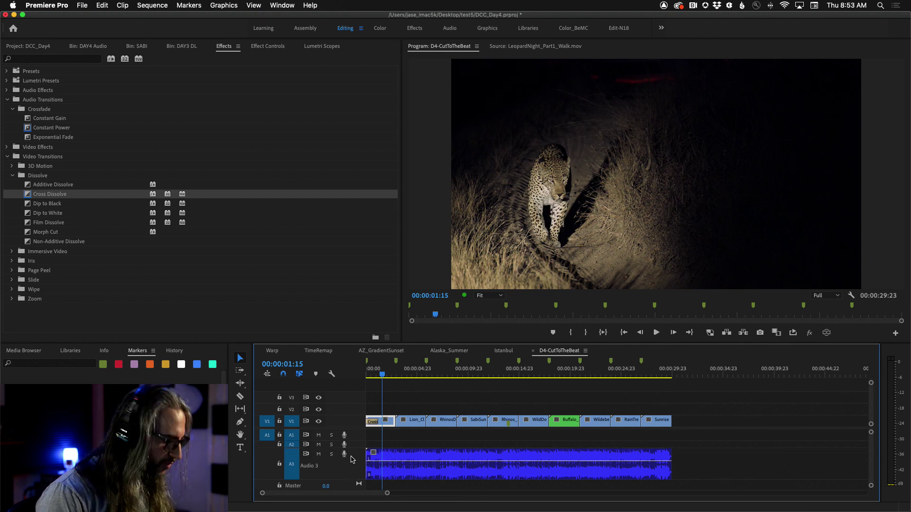
key("grave")
left_click_drag(97, 311, 98, 397)
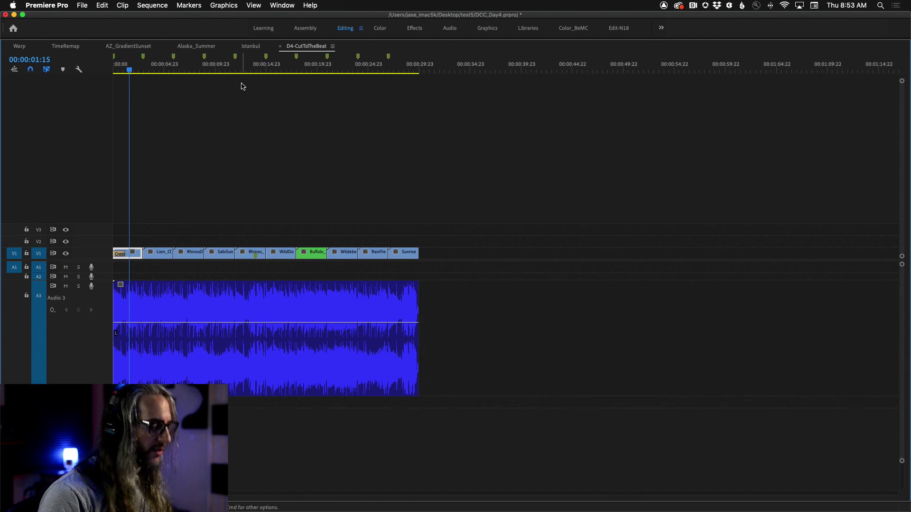
key("equal")
key("equal")
key("equal")
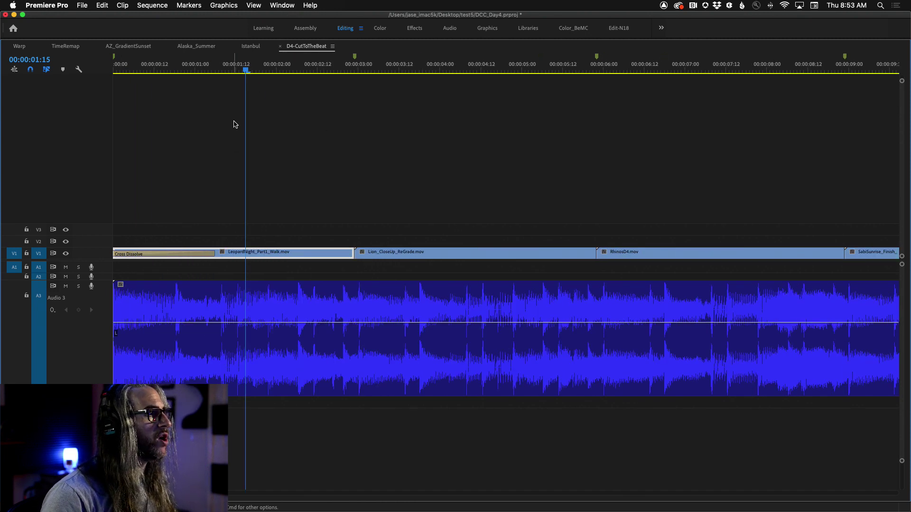
left_click_drag(345, 68, 113, 67)
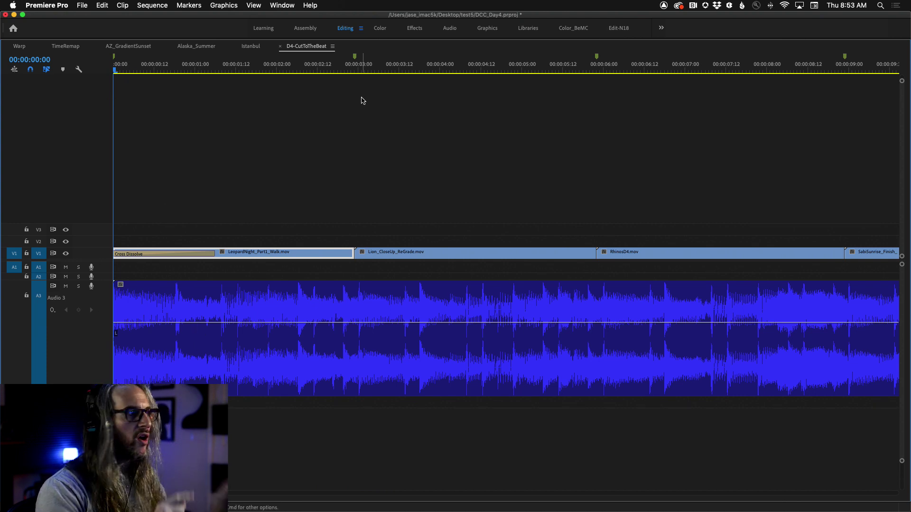
key("space")
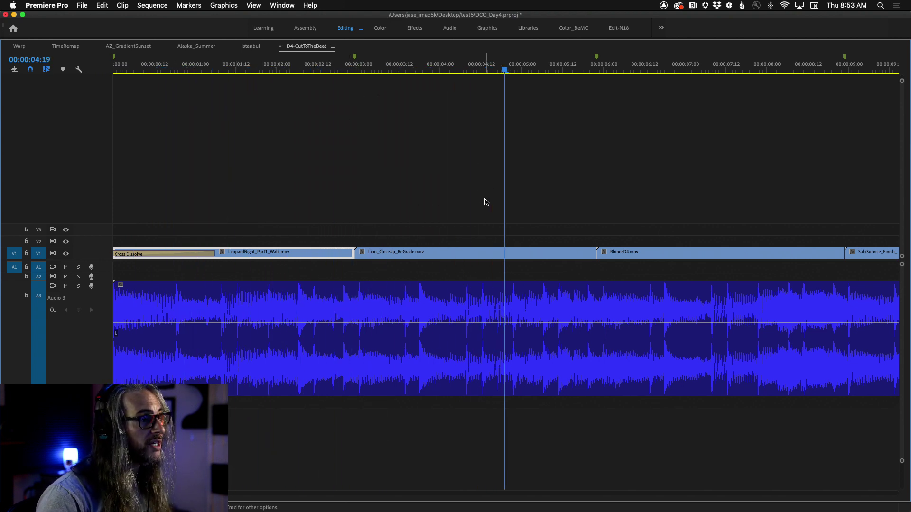
key("space")
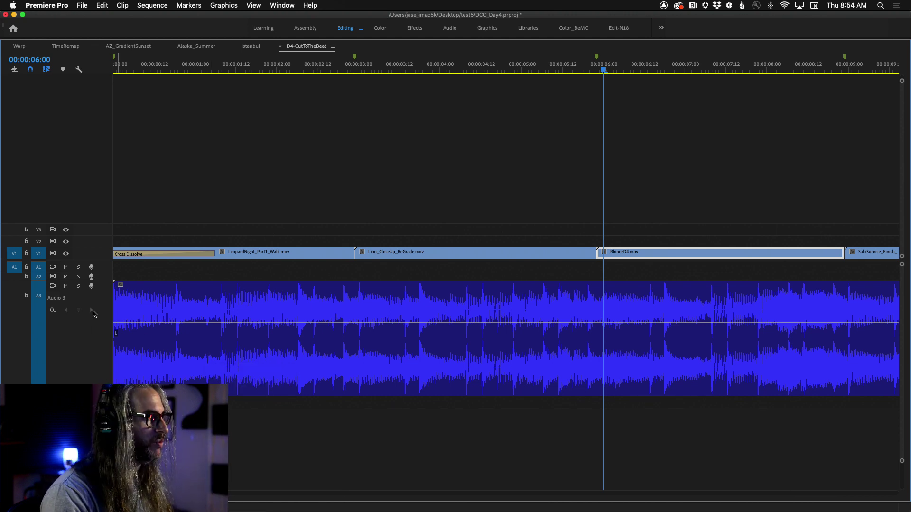
key("grave")
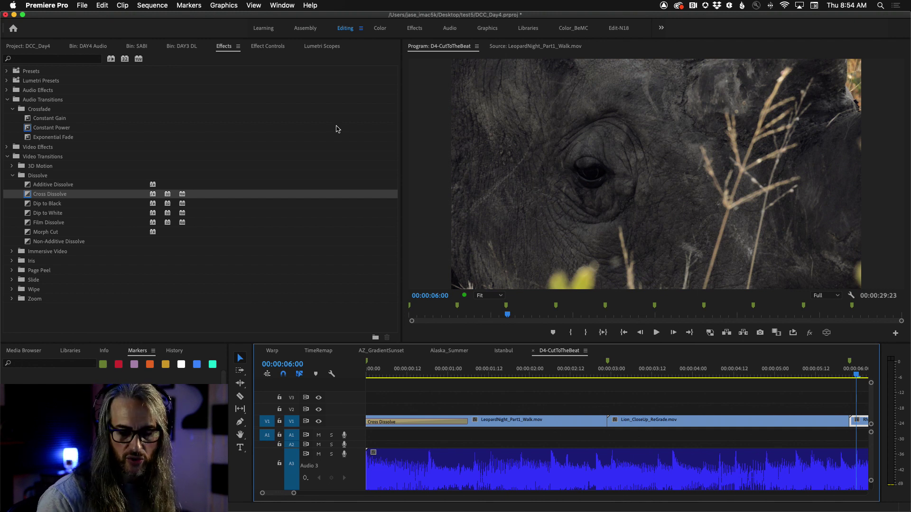
Step: Switch to Discord's challenge-feedback channel, and play the submitted Premiere Vice YouTube video full screen in Chrome
mouse_move(293, 511)
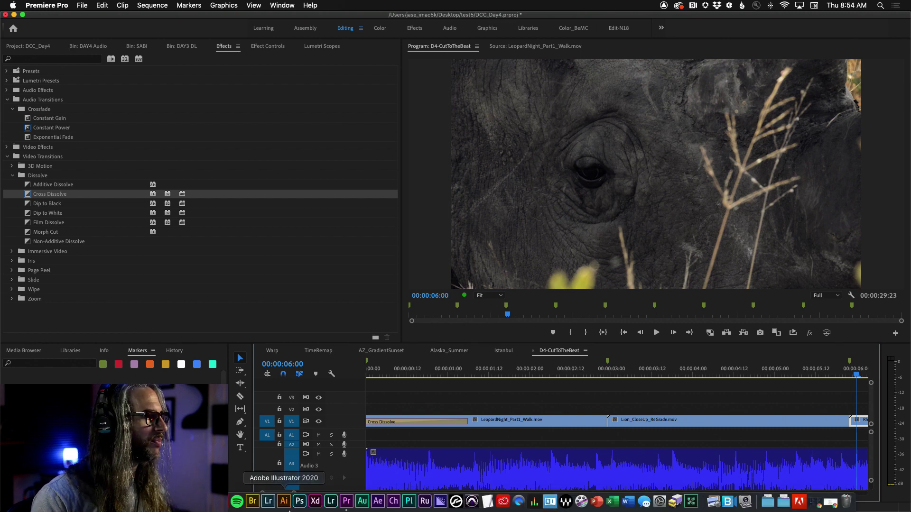
left_click(190, 501)
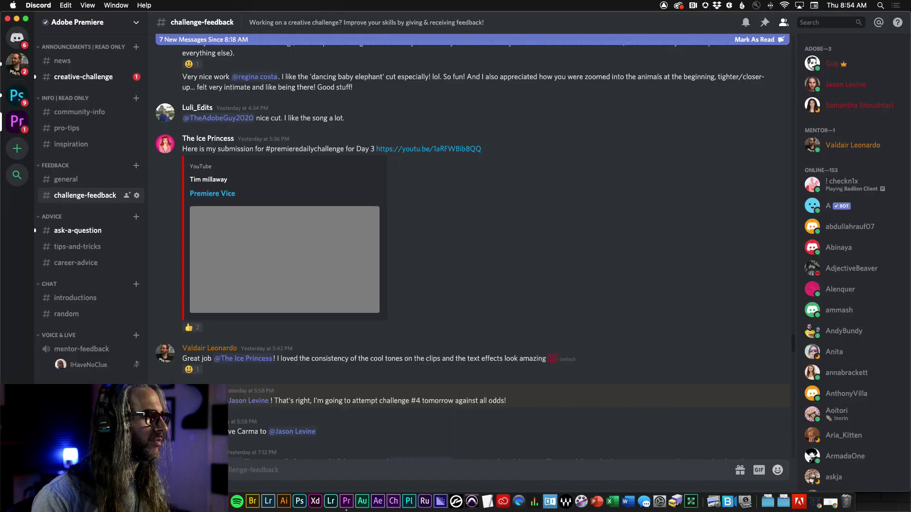
mouse_move(237, 511)
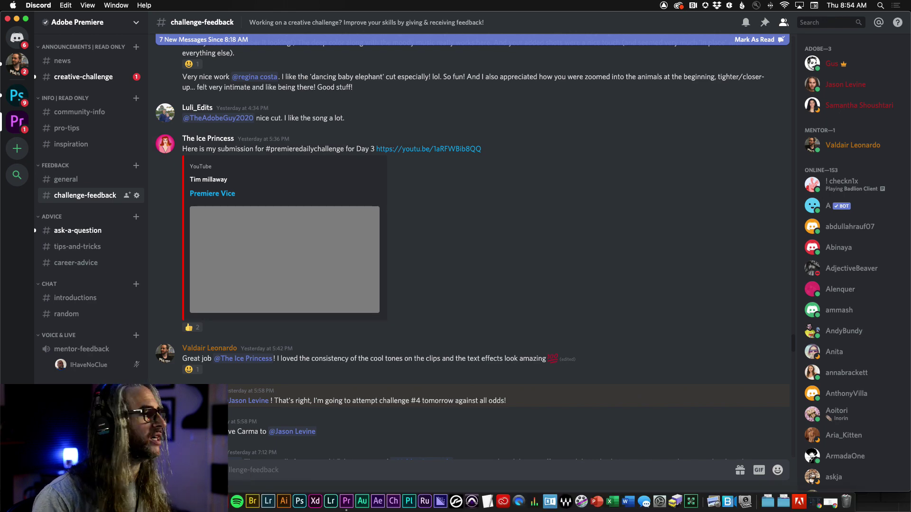
left_click(519, 501)
left_click(680, 26)
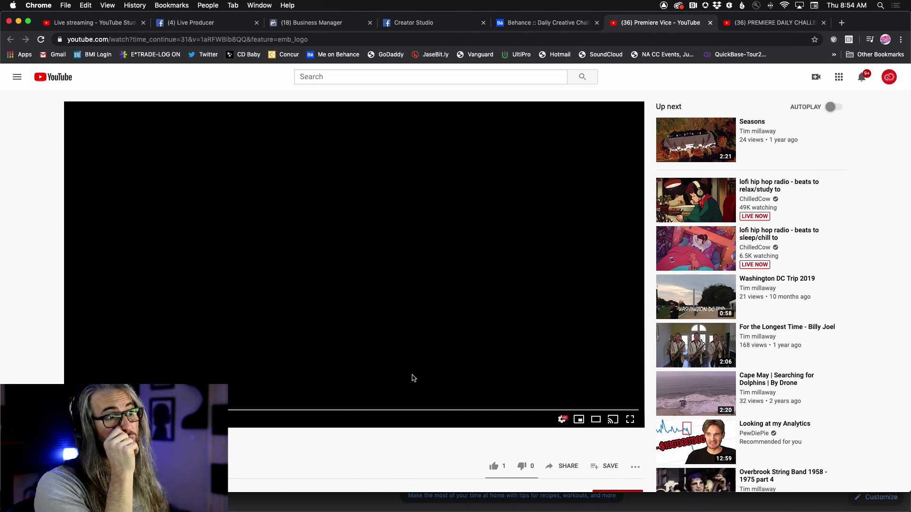
left_click(561, 420)
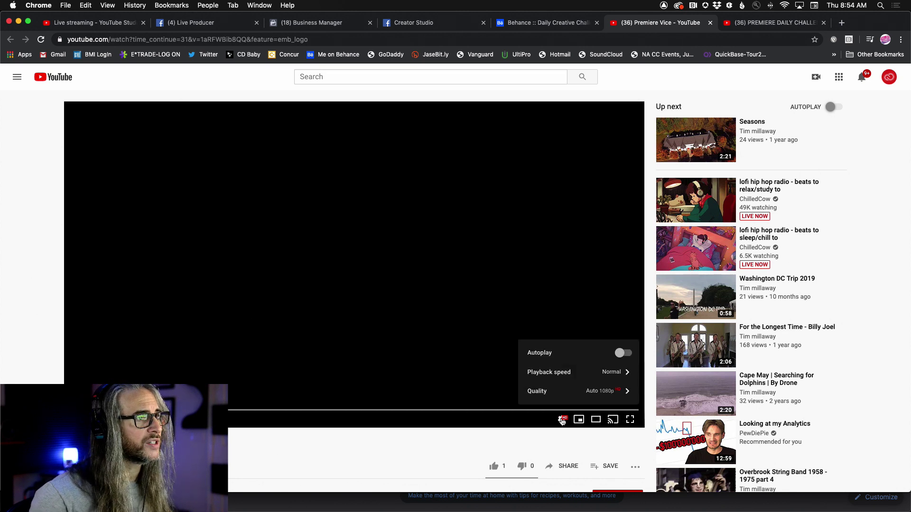
left_click(629, 420)
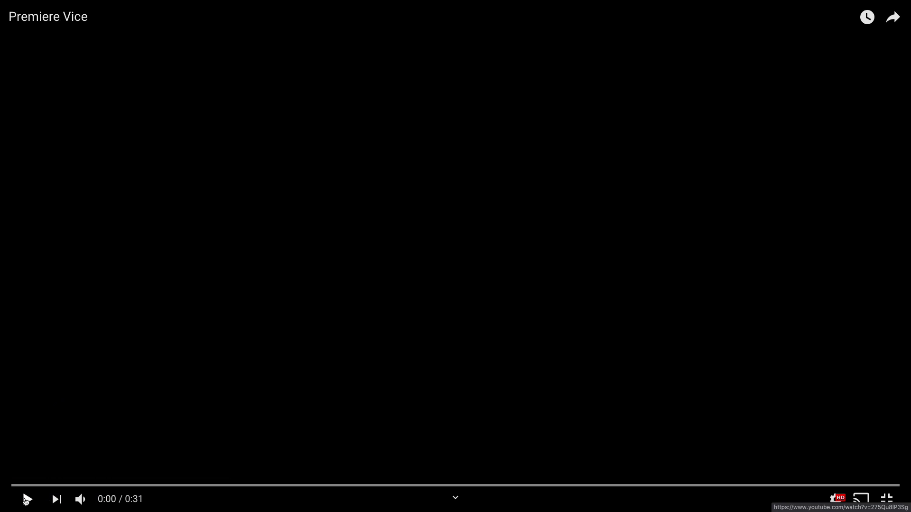
left_click(26, 499)
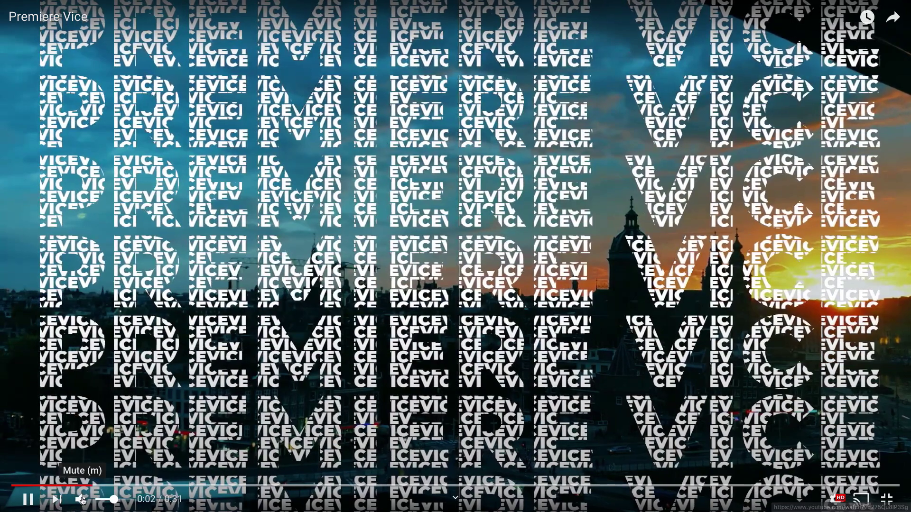
key("space")
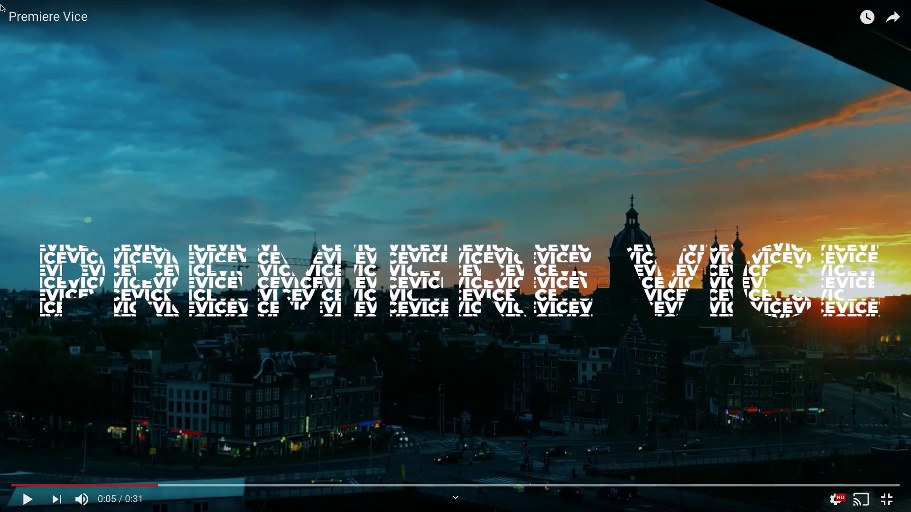
Step: Check the sound output and input devices in System Preferences and close the window
left_click(13, 5)
left_click(14, 5)
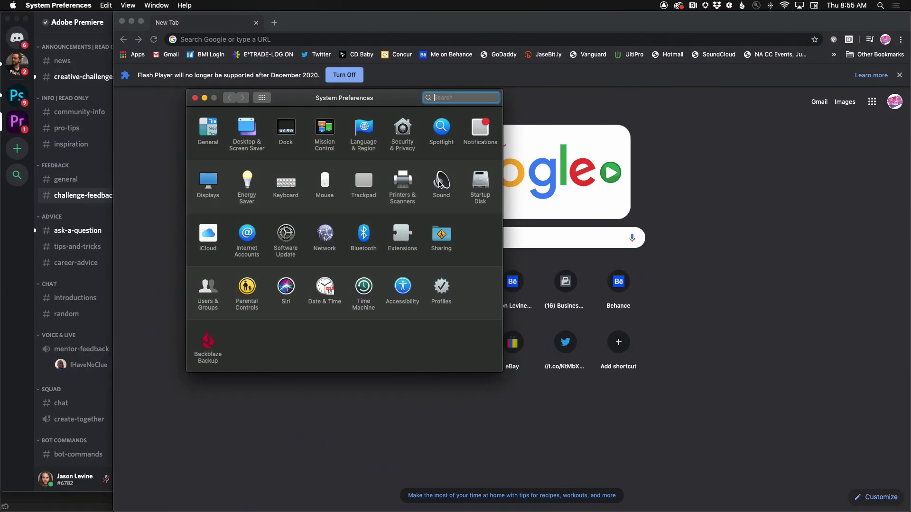
left_click(439, 183)
left_click(396, 179)
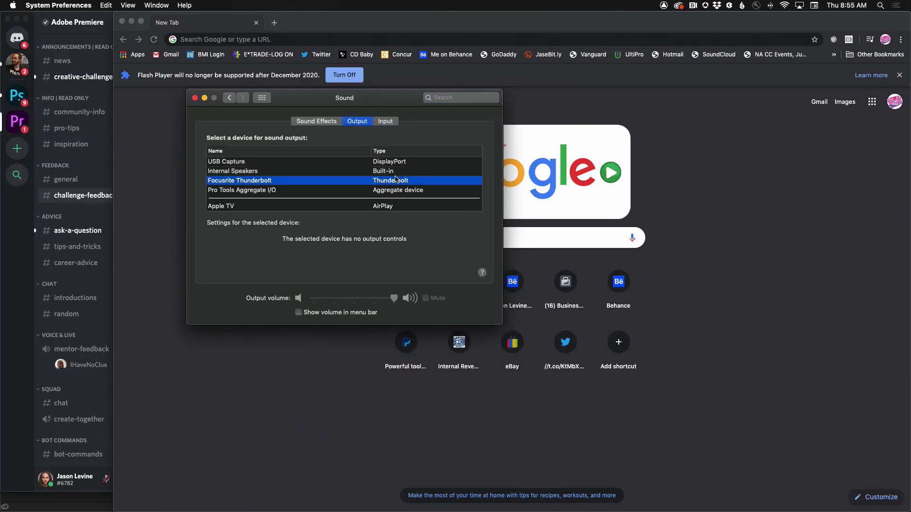
left_click(385, 122)
left_click(357, 122)
left_click(195, 97)
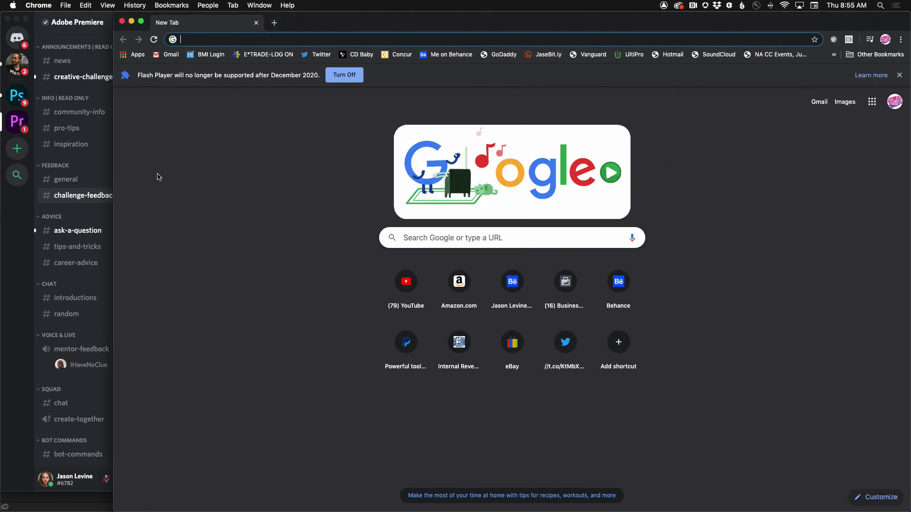
Step: Return to the Premiere Vice YouTube window in Chrome and replay the video from its beginning
key("super+Tab")
left_click(259, 5)
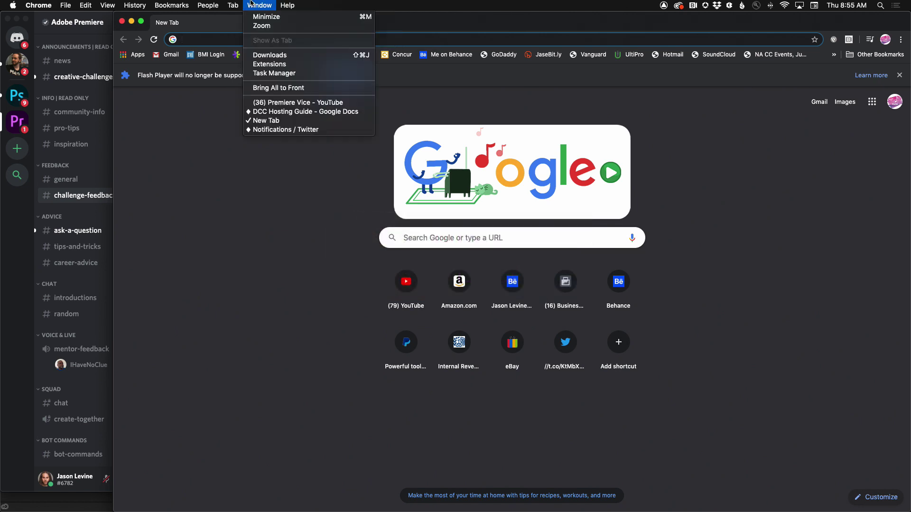
left_click(304, 102)
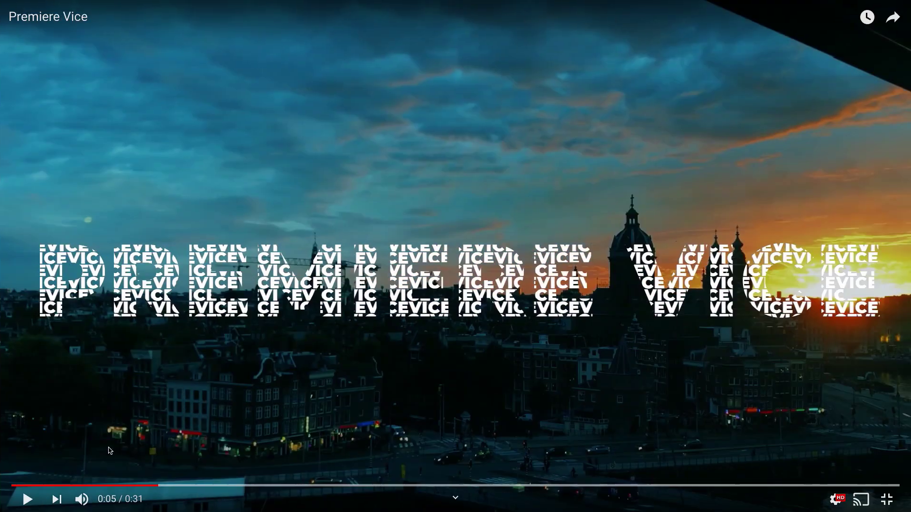
left_click(14, 485)
left_click(28, 499)
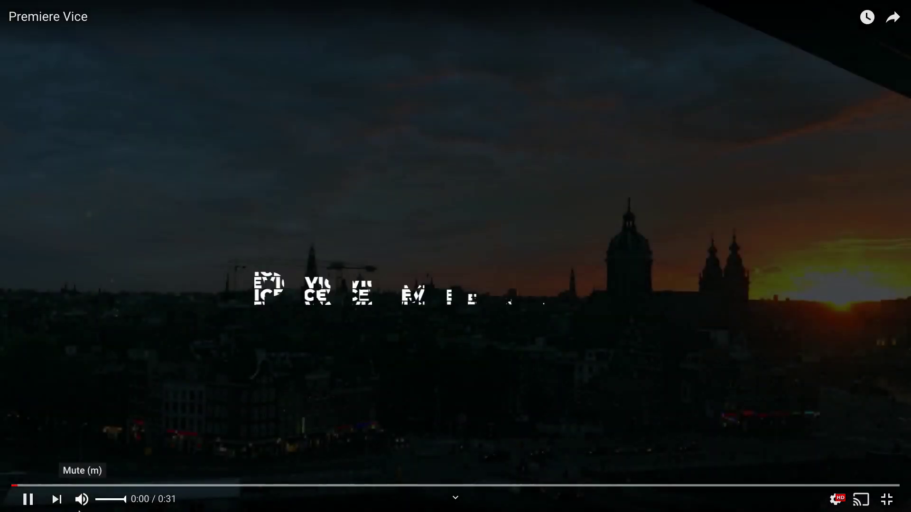